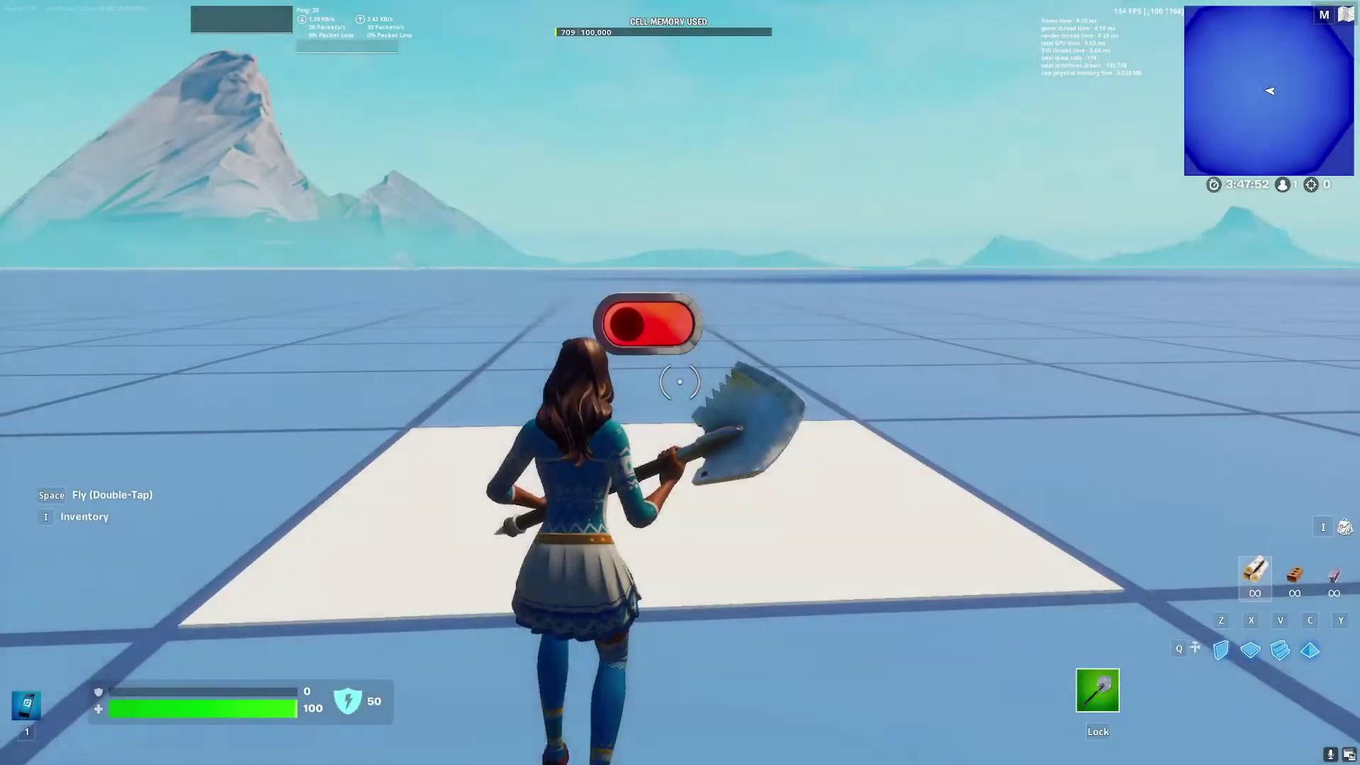
Take a Switch from the Devices inventory and place it at the white floor's edge
{"action": "key", "text": "Tab"}
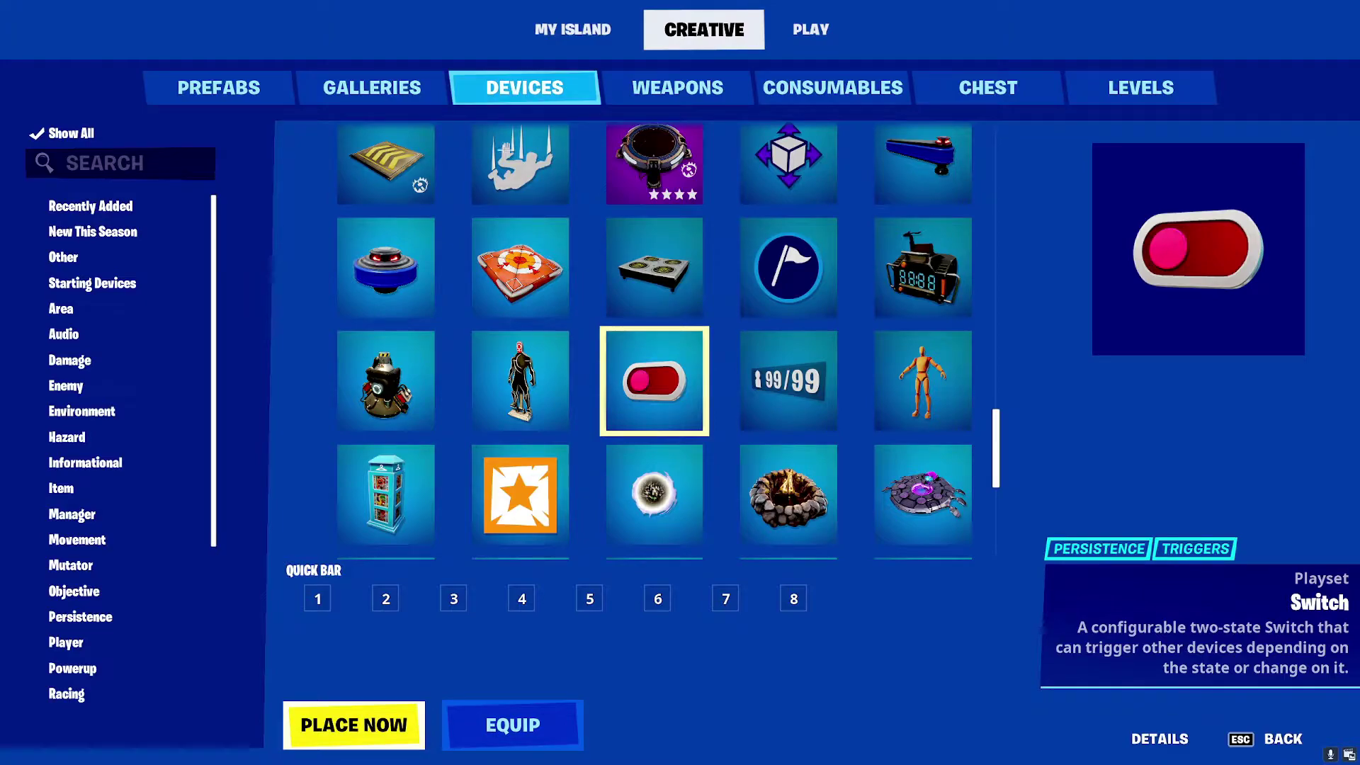
{"action": "scroll", "coordinate": [612, 389], "scroll_direction": "down", "scroll_amount": 1}
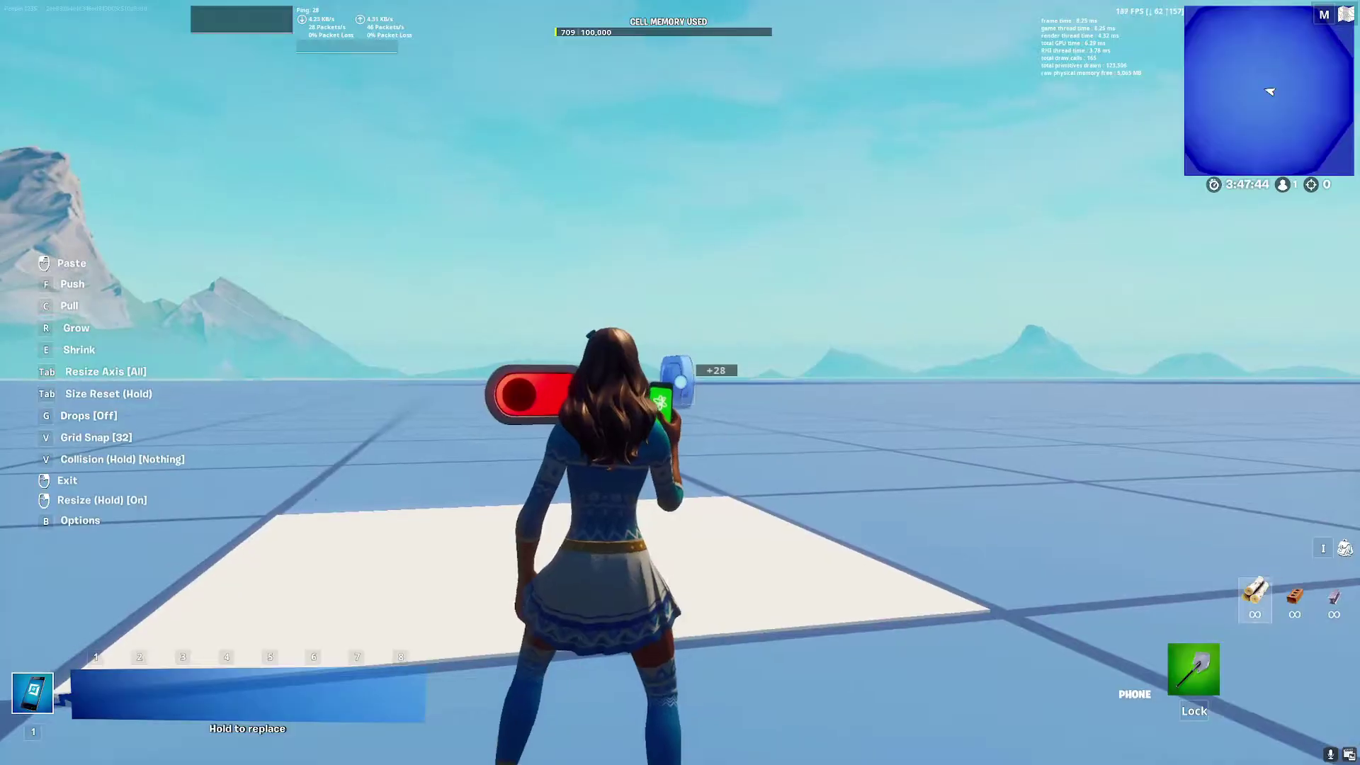
{"action": "key", "text": "w"}
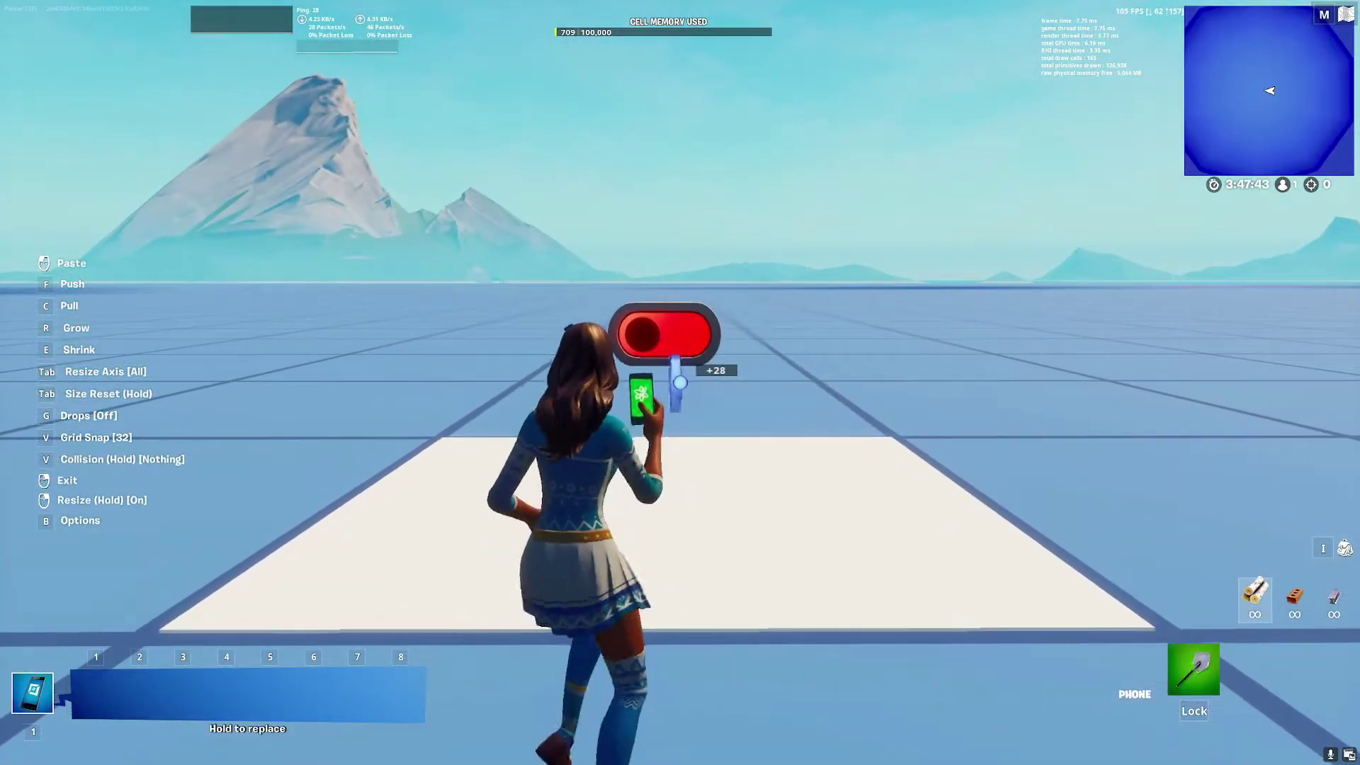
{"action": "left_click", "coordinate": [680, 382]}
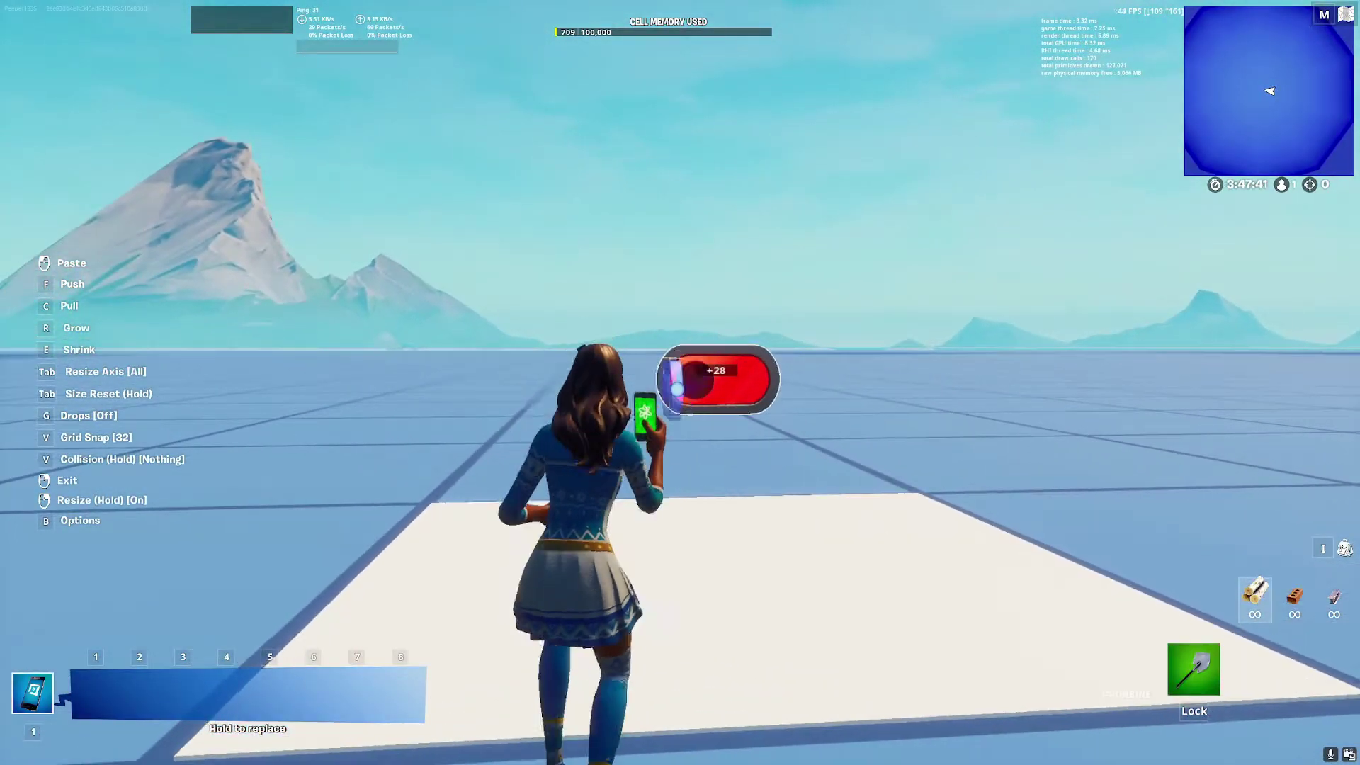
{"action": "right_click", "coordinate": [679, 382]}
Walk up to the Switch and enter ON and OFF as its Turn On and Turn Off texts
{"action": "key", "text": "w"}
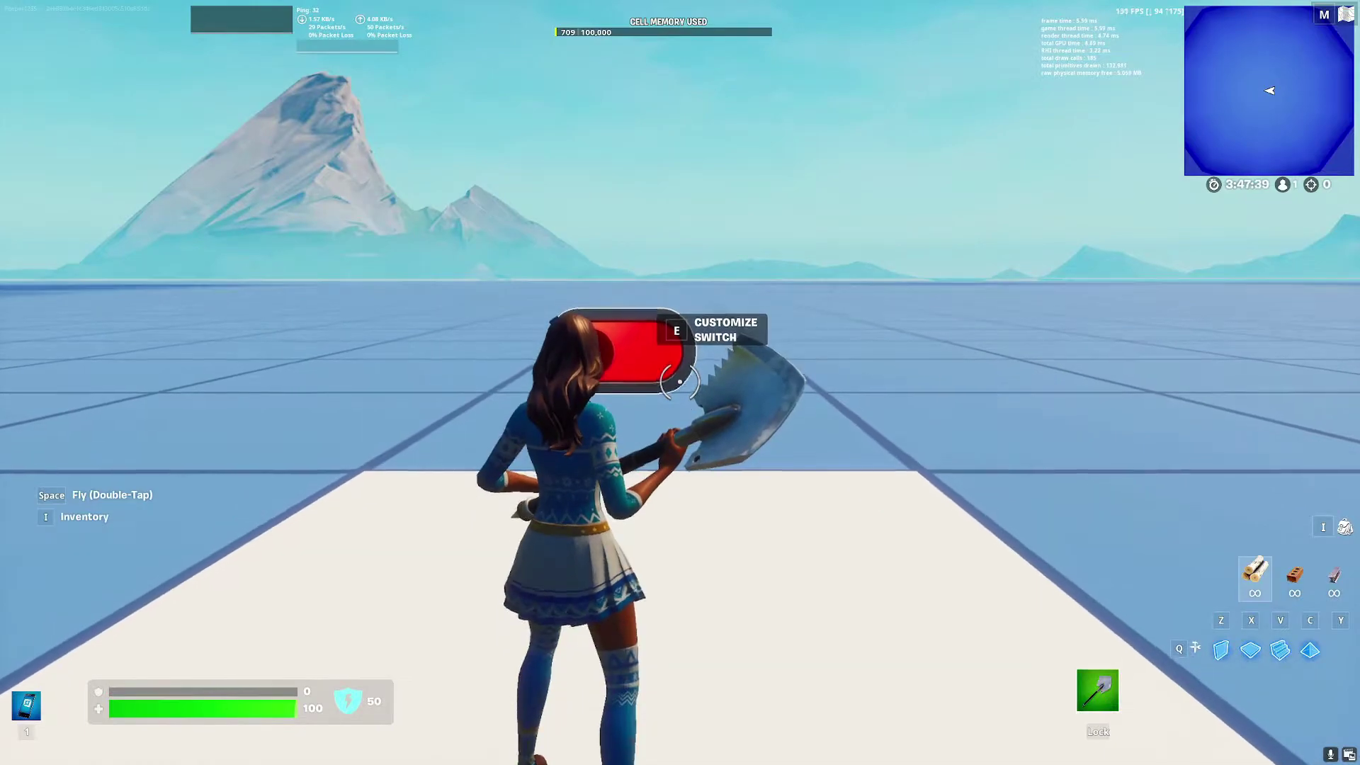
{"action": "key", "text": "e"}
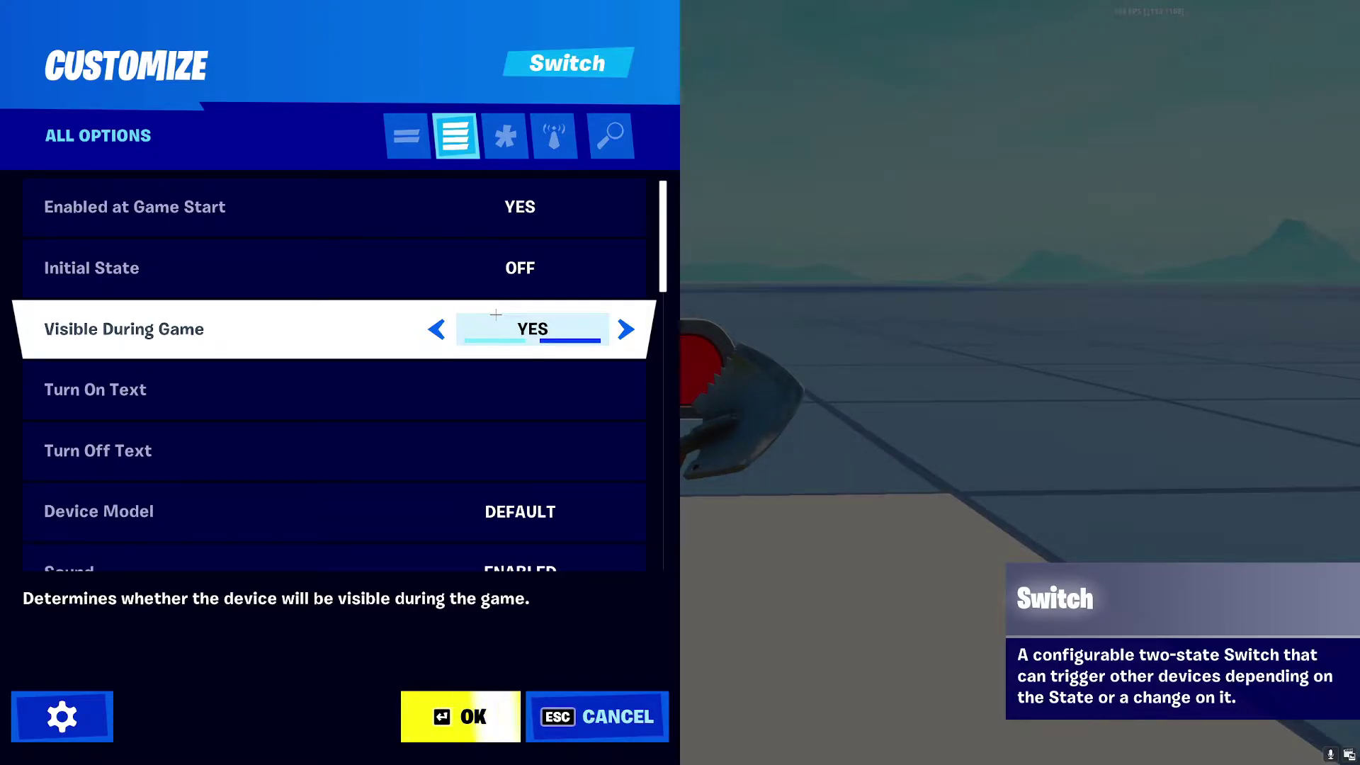
{"action": "scroll", "coordinate": [506, 313], "scroll_direction": "down", "scroll_amount": 2}
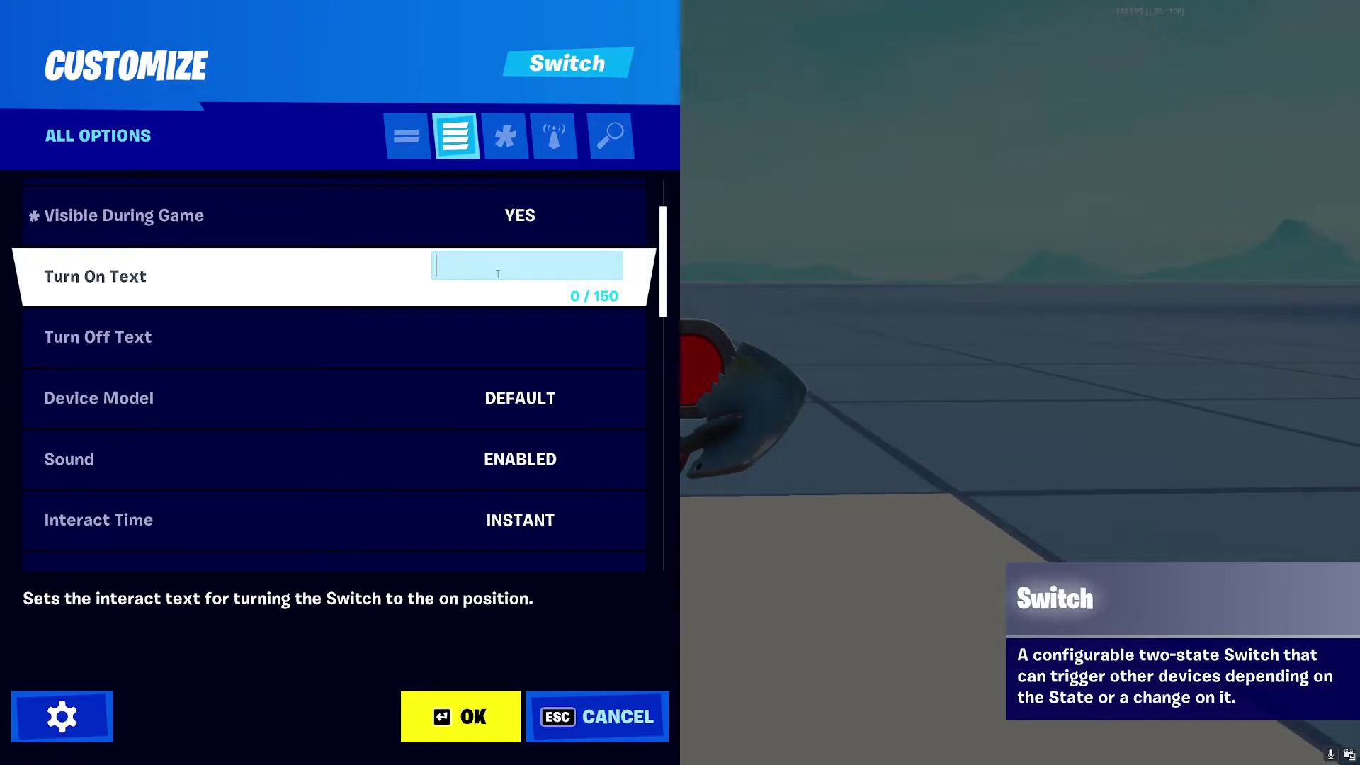
{"action": "type", "text": "ON"}
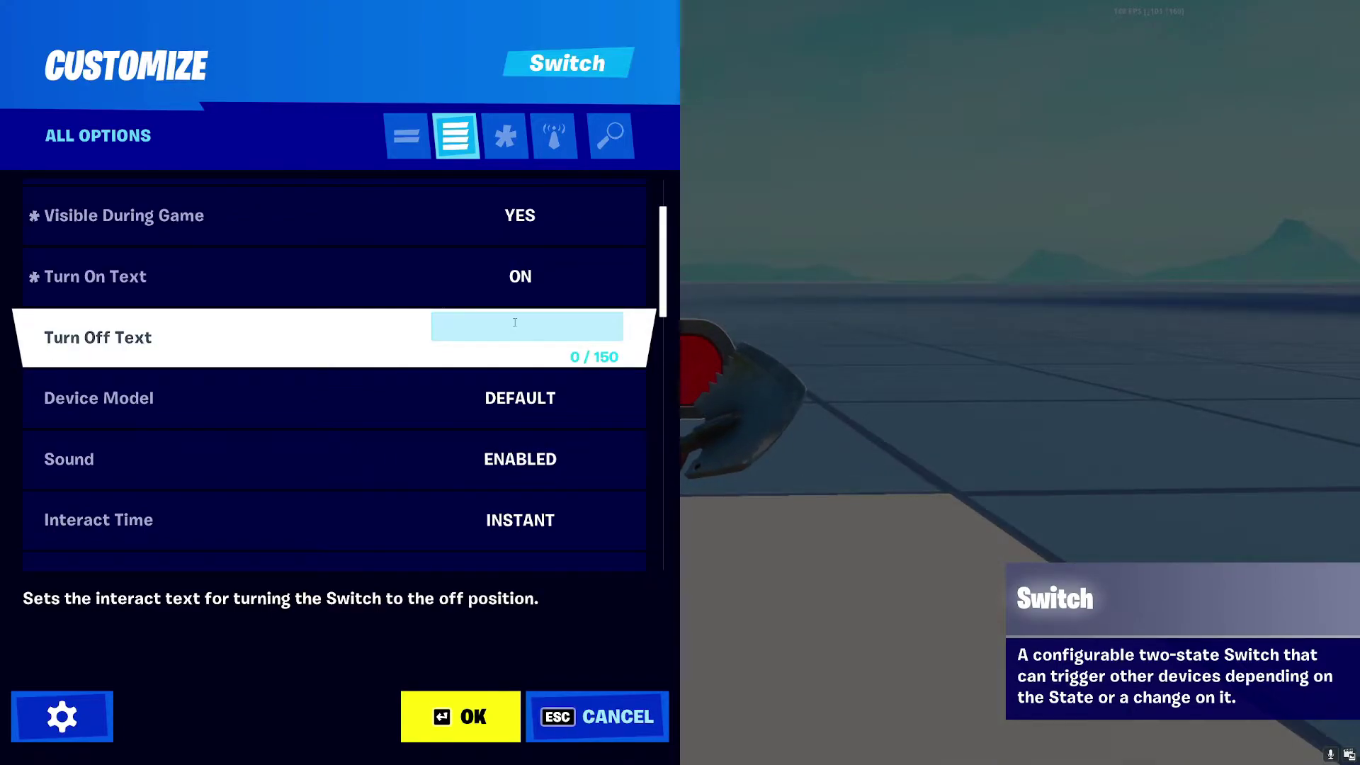
{"action": "type", "text": "OFF"}
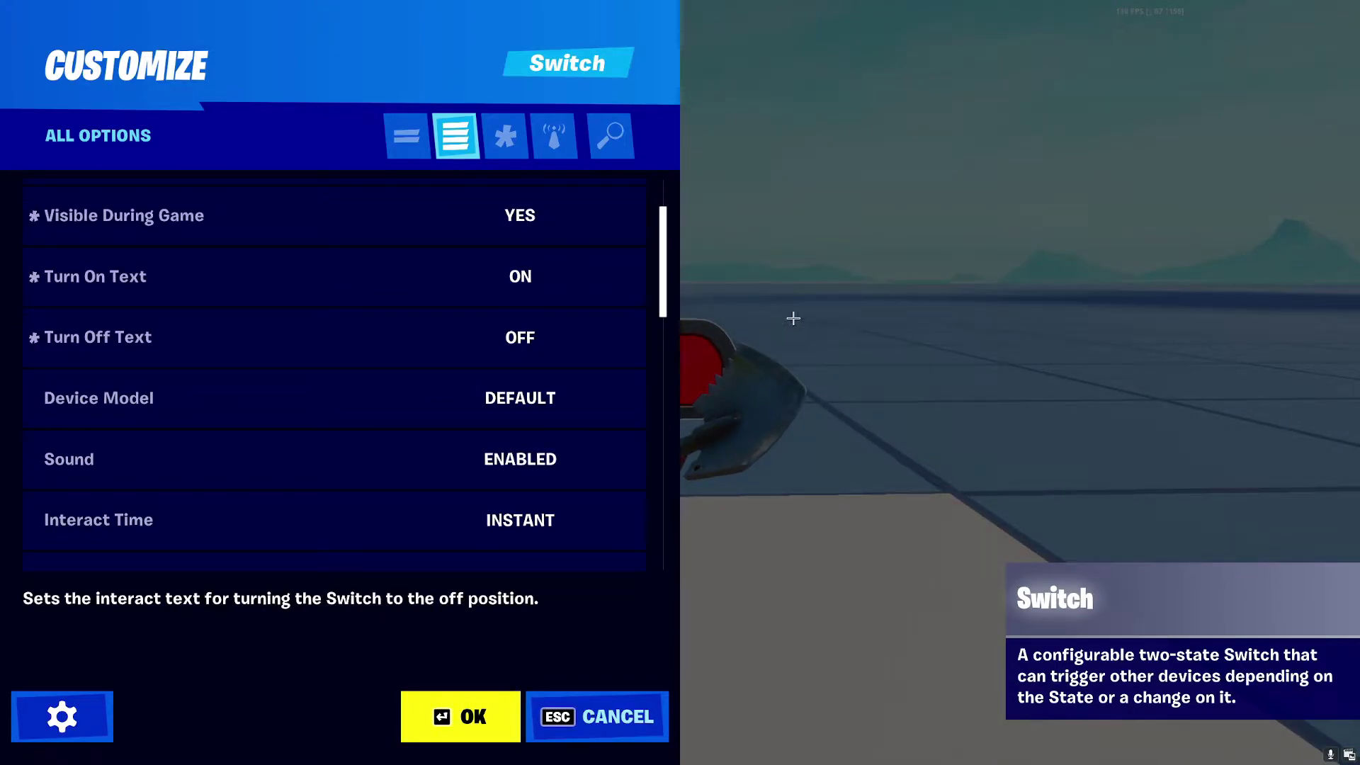
Step the Device Model through Antique Lever and Toggle Switch to RED BUTTON and apply it
{"action": "scroll", "coordinate": [142, 283], "scroll_direction": "down", "scroll_amount": 2}
{"action": "left_click", "coordinate": [527, 266]}
{"action": "left_click", "coordinate": [517, 265]}
{"action": "left_click", "coordinate": [436, 263]}
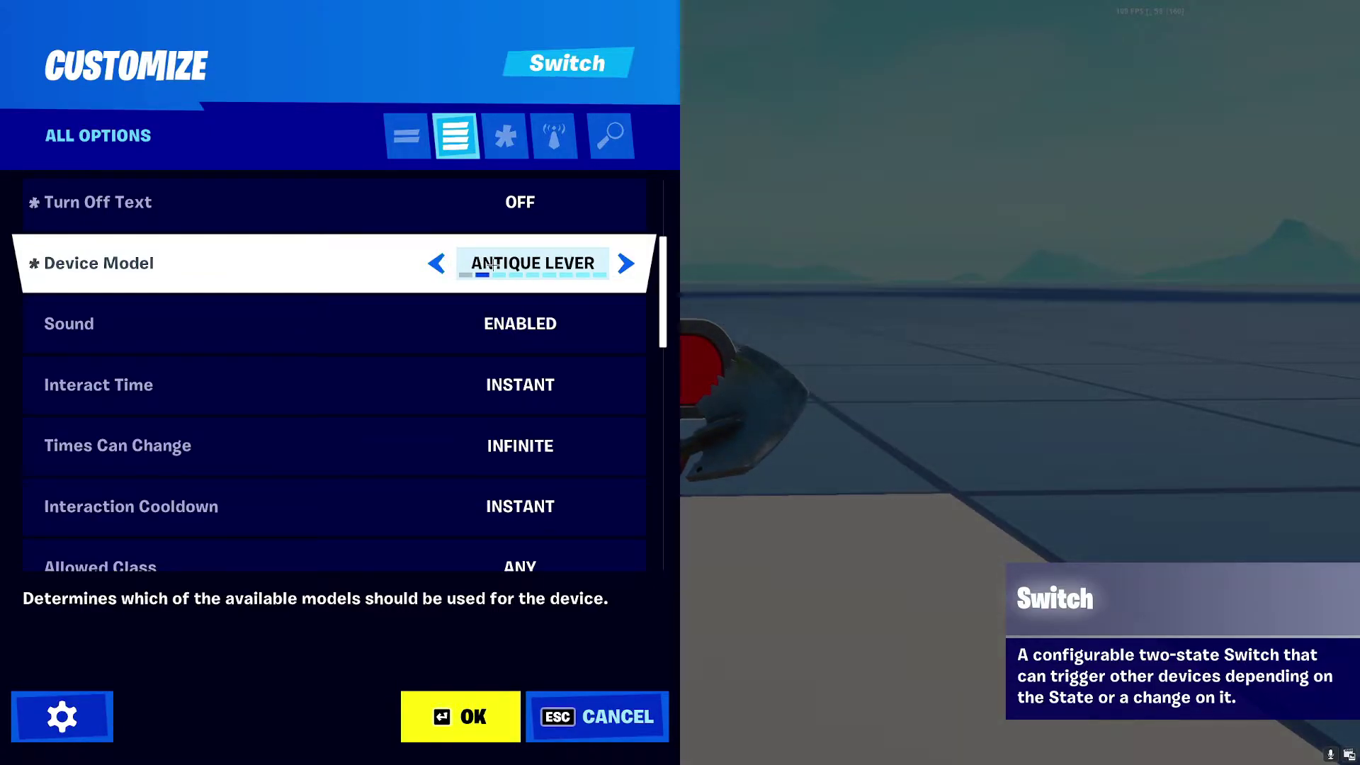
{"action": "left_click", "coordinate": [530, 268]}
{"action": "left_click", "coordinate": [530, 267]}
{"action": "left_click", "coordinate": [530, 268]}
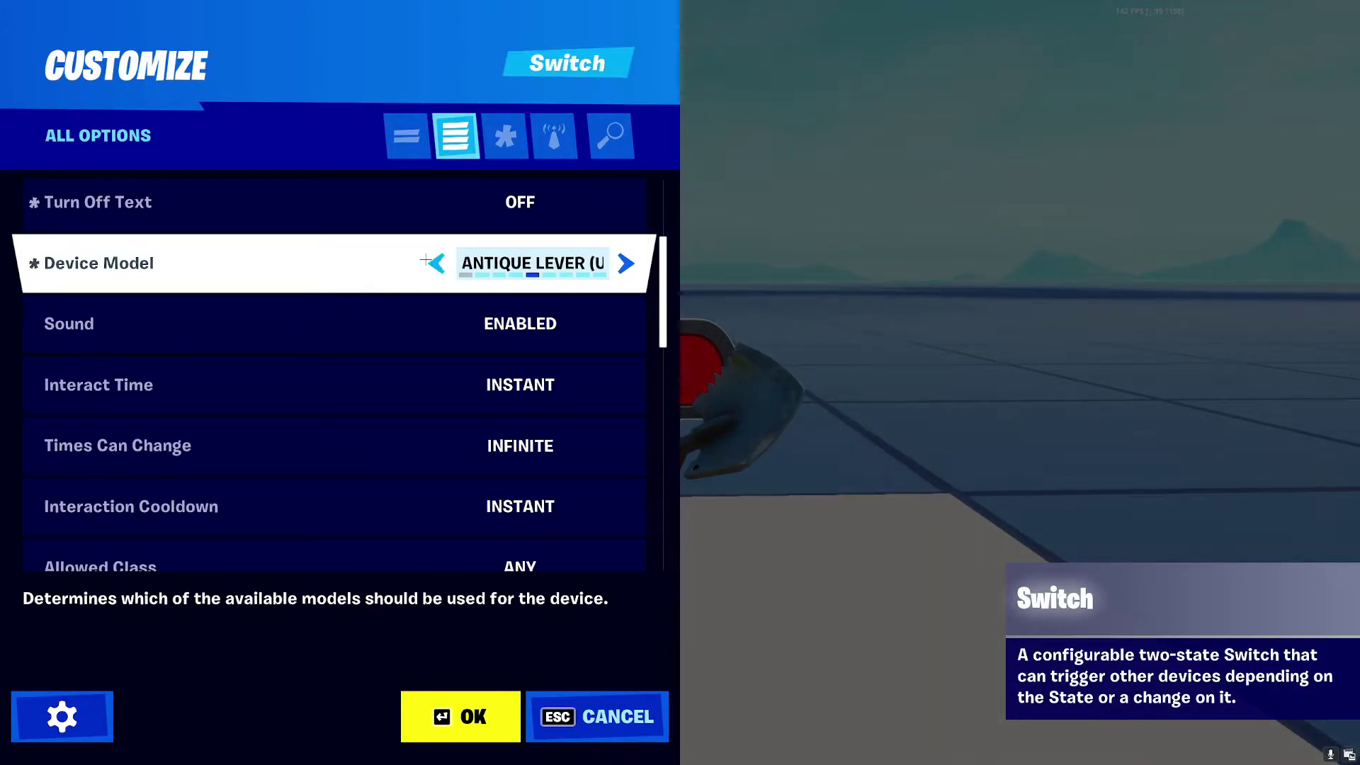
{"action": "left_click", "coordinate": [460, 716]}
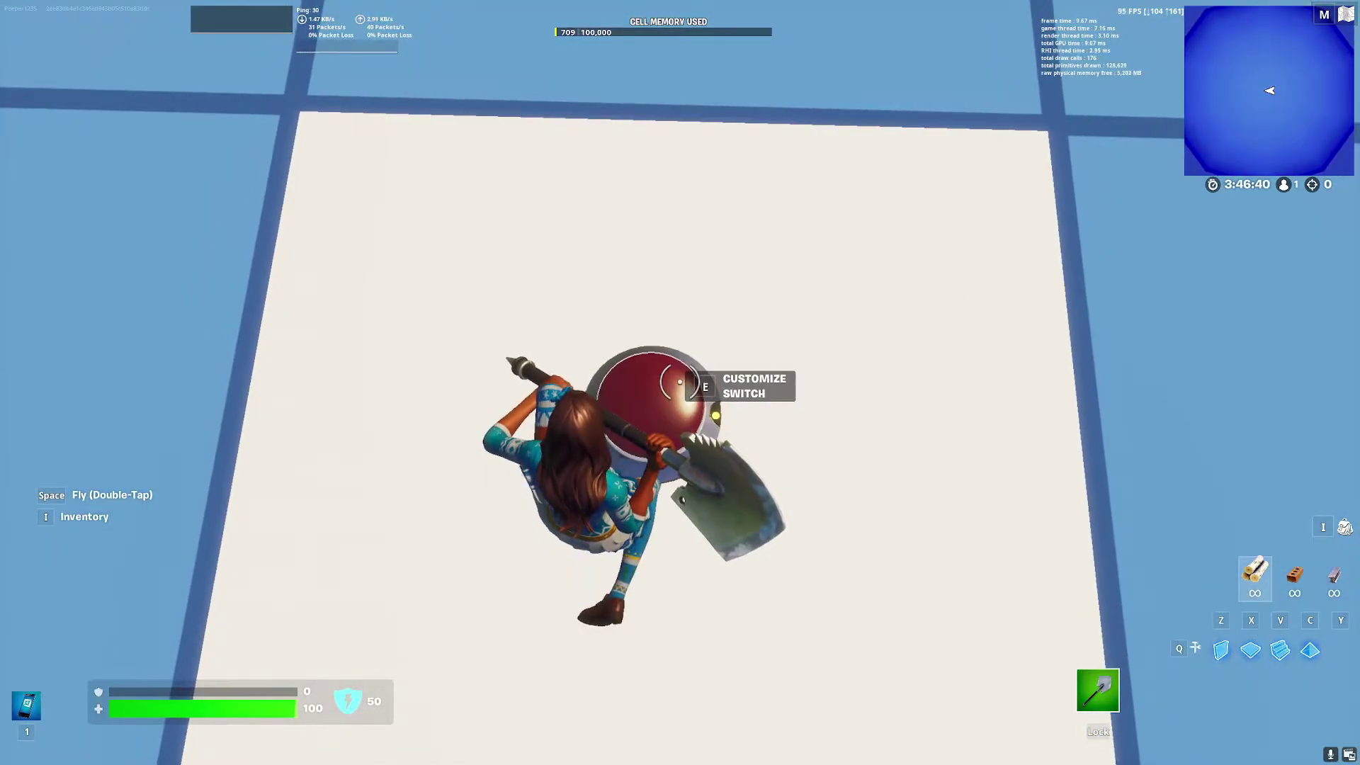
View the red button model, then change the Device Model to CIRCUIT BREAKER and apply
{"action": "key", "text": "s"}
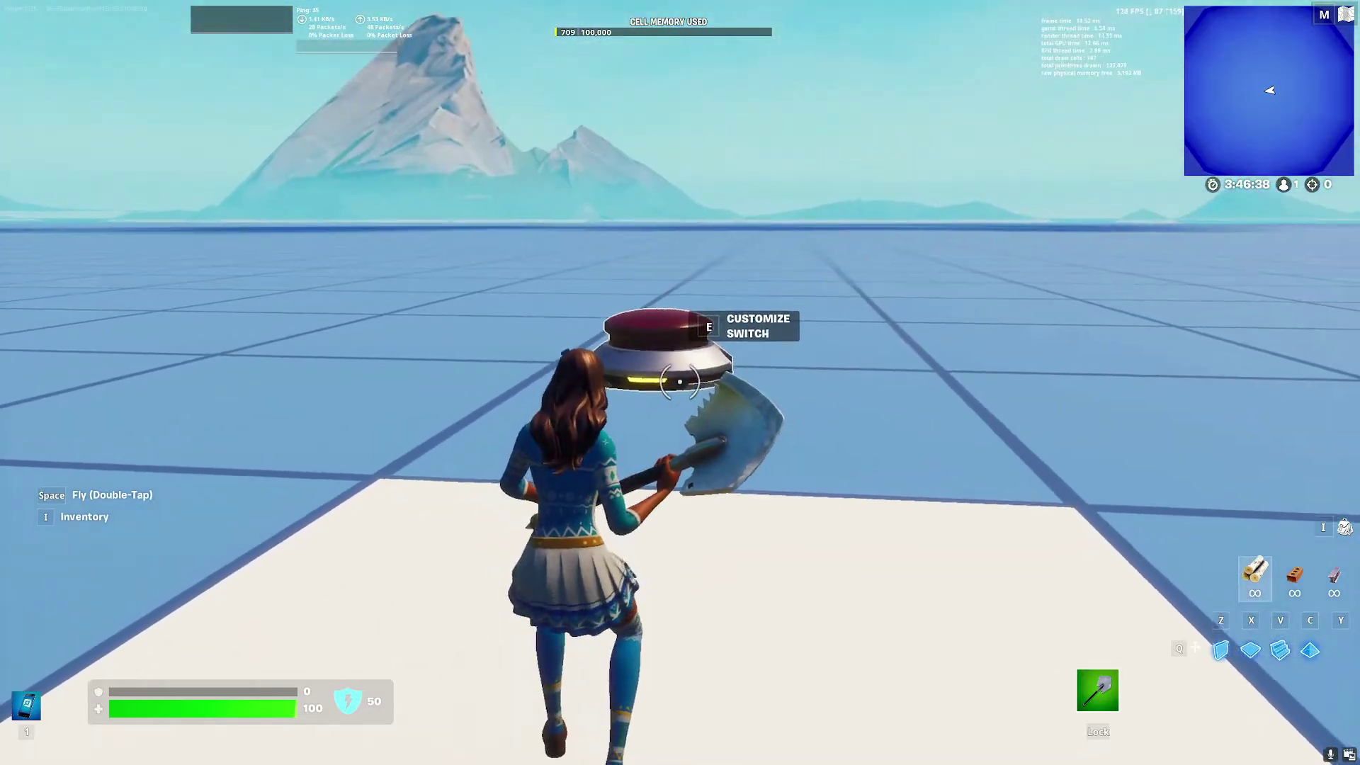
{"action": "key", "text": "e"}
{"action": "scroll", "coordinate": [532, 347], "scroll_direction": "down", "scroll_amount": 3}
{"action": "key", "text": "Right"}
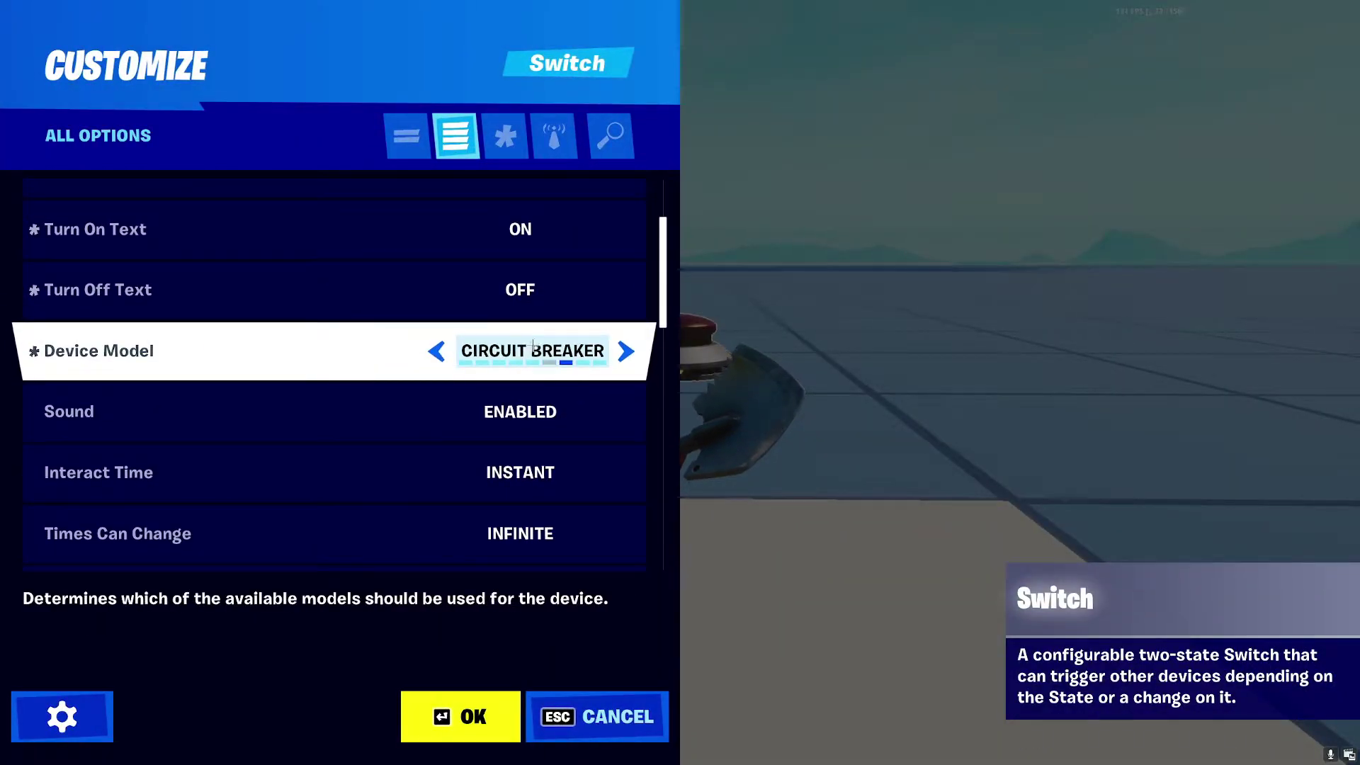
{"action": "key", "text": "Right"}
{"action": "key", "text": "Return"}
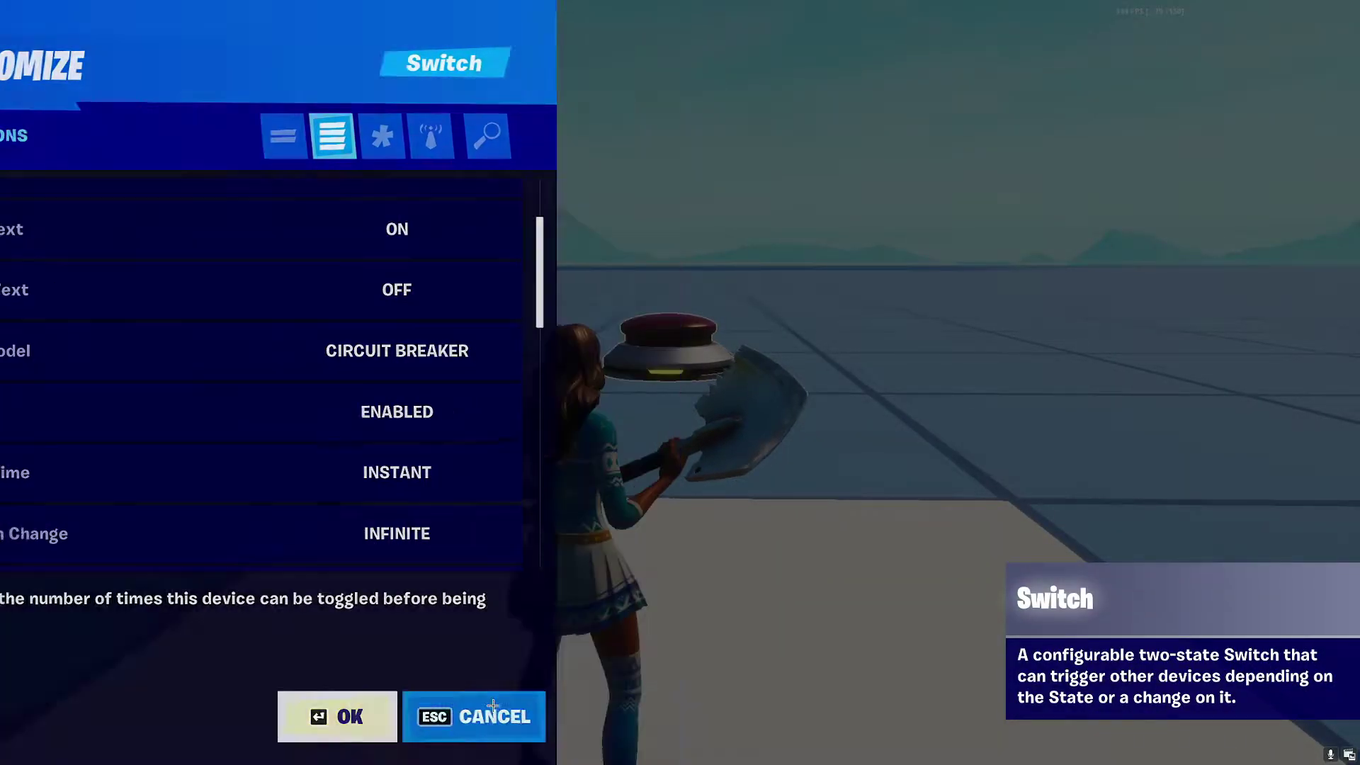
View the circuit breaker model, then set the Switch's Device Model to CHECKBOX
{"action": "key", "text": "s"}
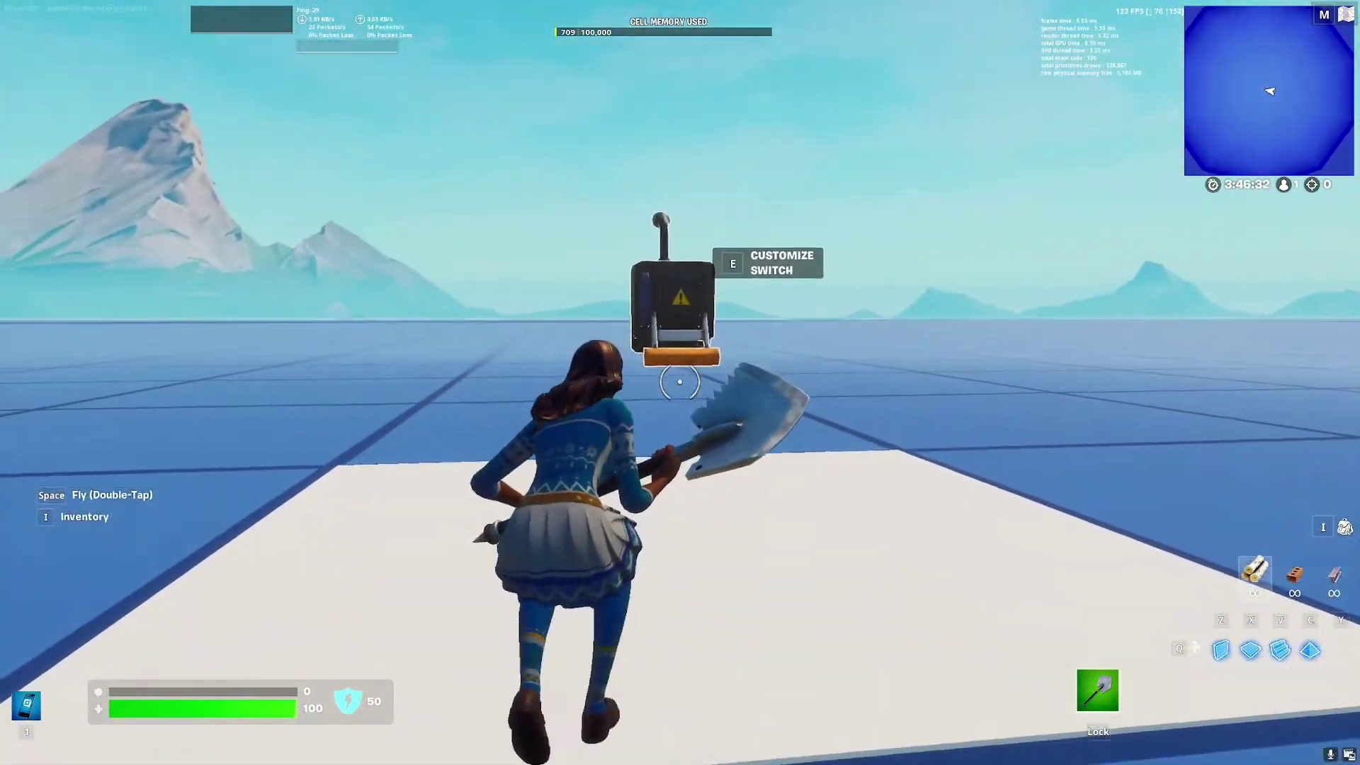
{"action": "key", "text": "e"}
{"action": "key", "text": "Escape"}
{"action": "key", "text": "e"}
{"action": "scroll", "coordinate": [510, 382], "scroll_direction": "down", "scroll_amount": 3}
{"action": "left_click", "coordinate": [516, 350]}
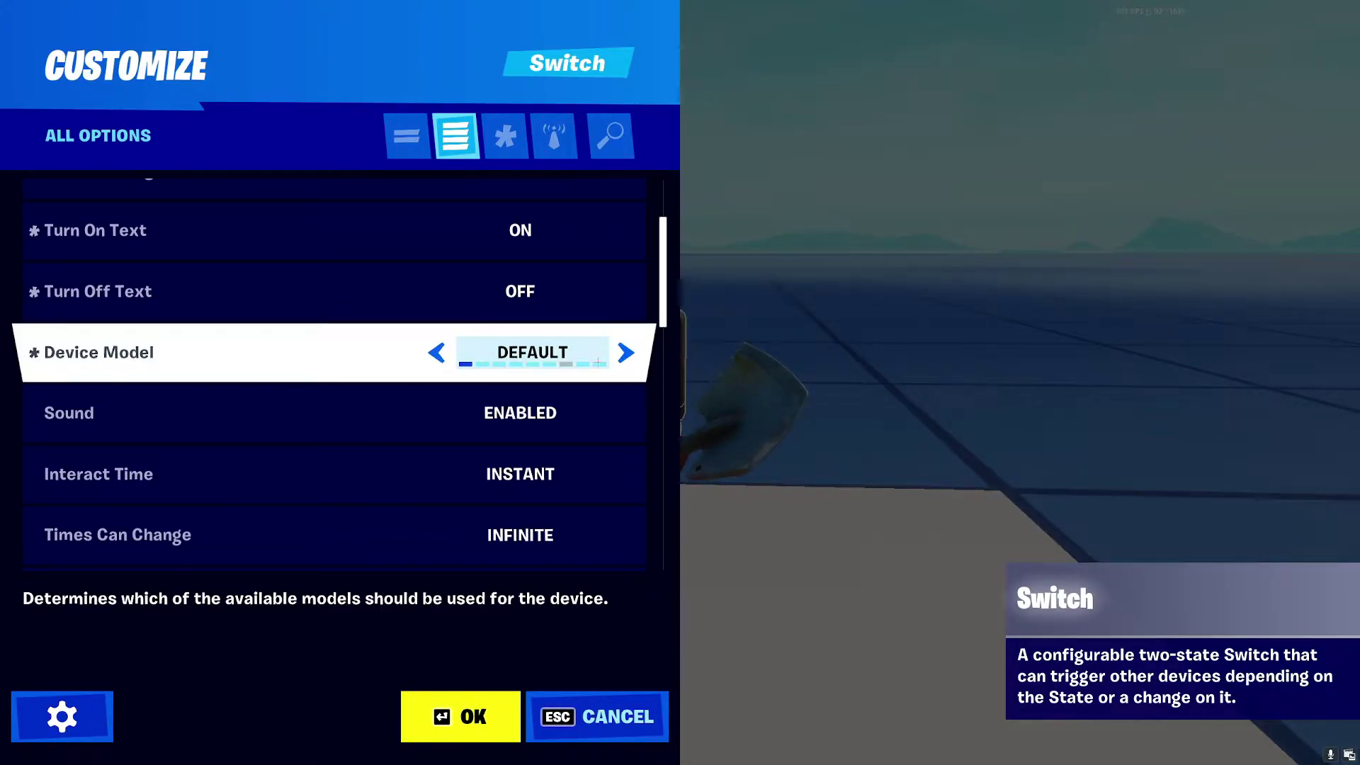
Set the Switch's Times Can Change option to INFINITE
{"action": "scroll", "coordinate": [131, 381], "scroll_direction": "down", "scroll_amount": 1}
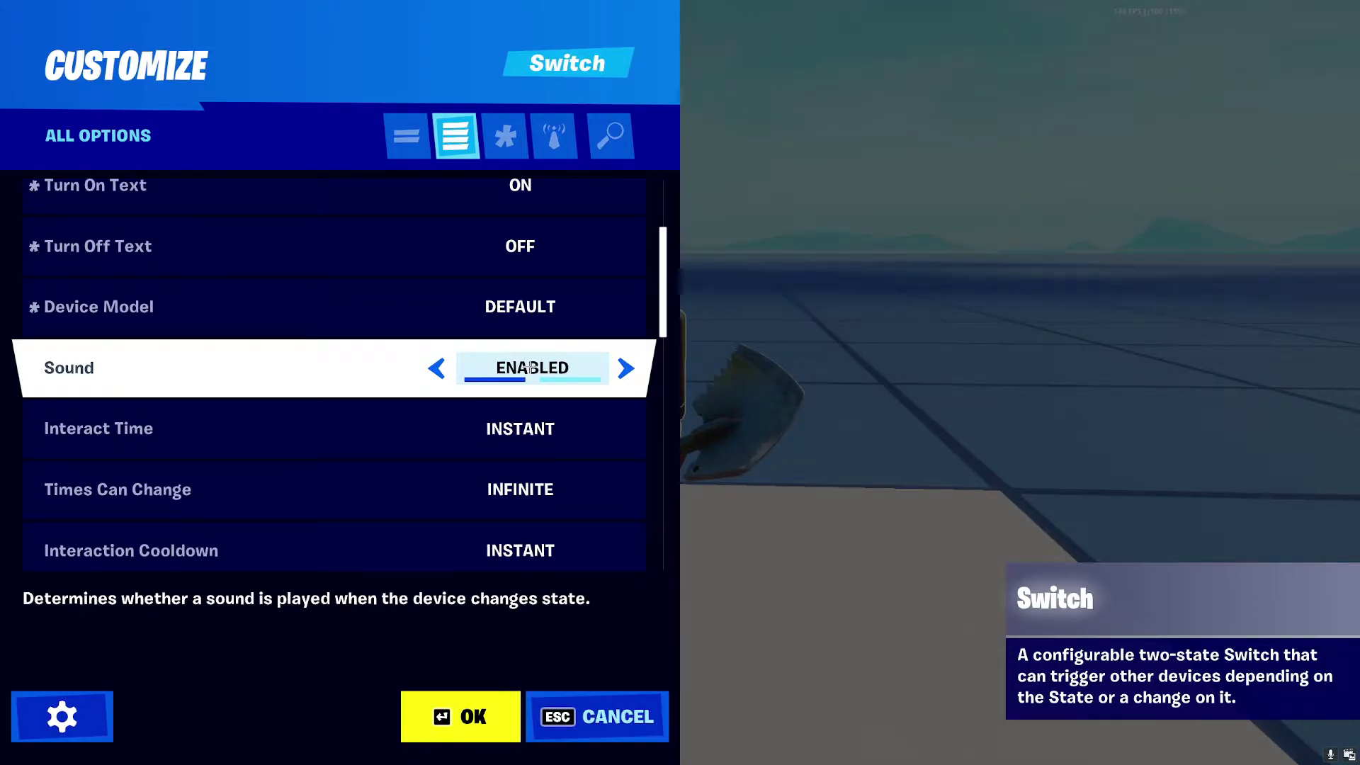
{"action": "scroll", "coordinate": [92, 286], "scroll_direction": "down", "scroll_amount": 3}
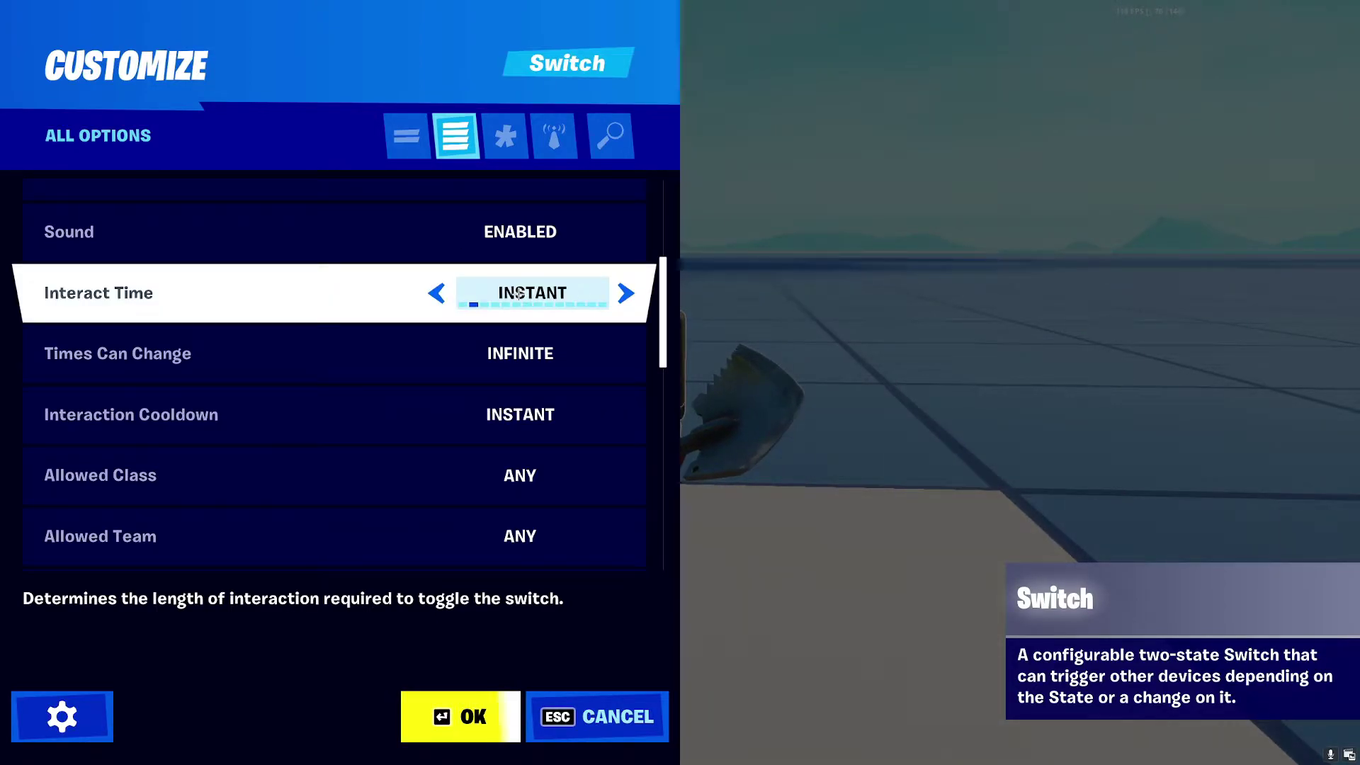
{"action": "scroll", "coordinate": [345, 281], "scroll_direction": "down", "scroll_amount": 1}
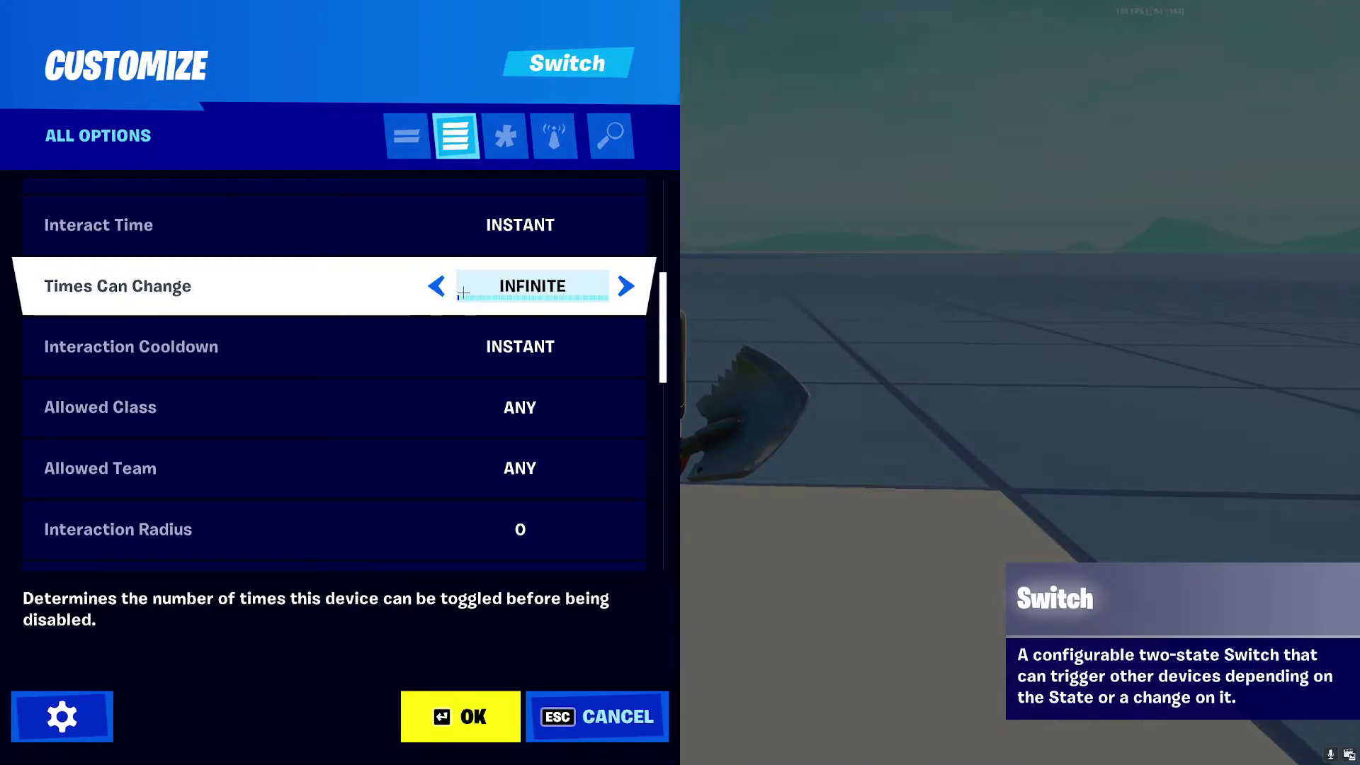
{"action": "left_click", "coordinate": [435, 285]}
{"action": "left_click", "coordinate": [629, 282]}
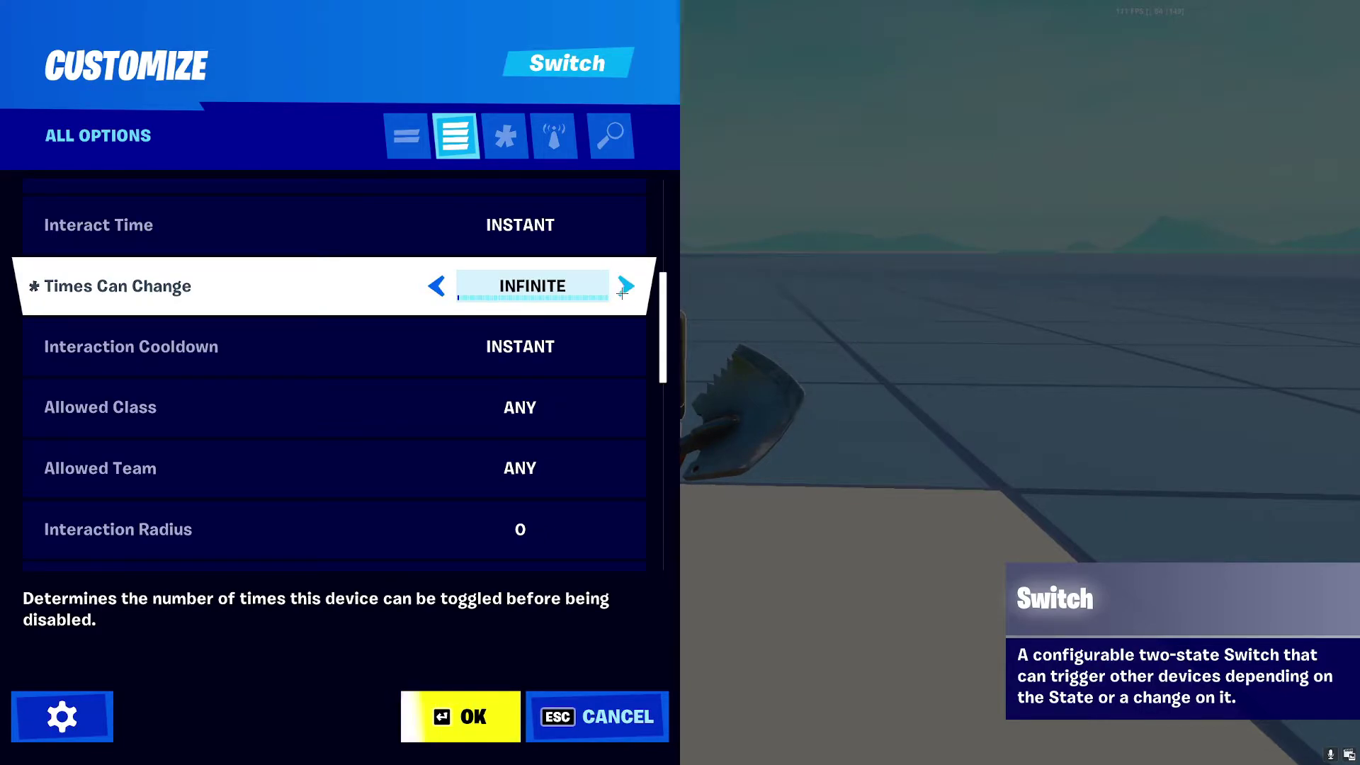
Try Interaction Cooldown at INFINITE, then return it to INSTANT
{"action": "scroll", "coordinate": [531, 276], "scroll_direction": "down", "scroll_amount": 1}
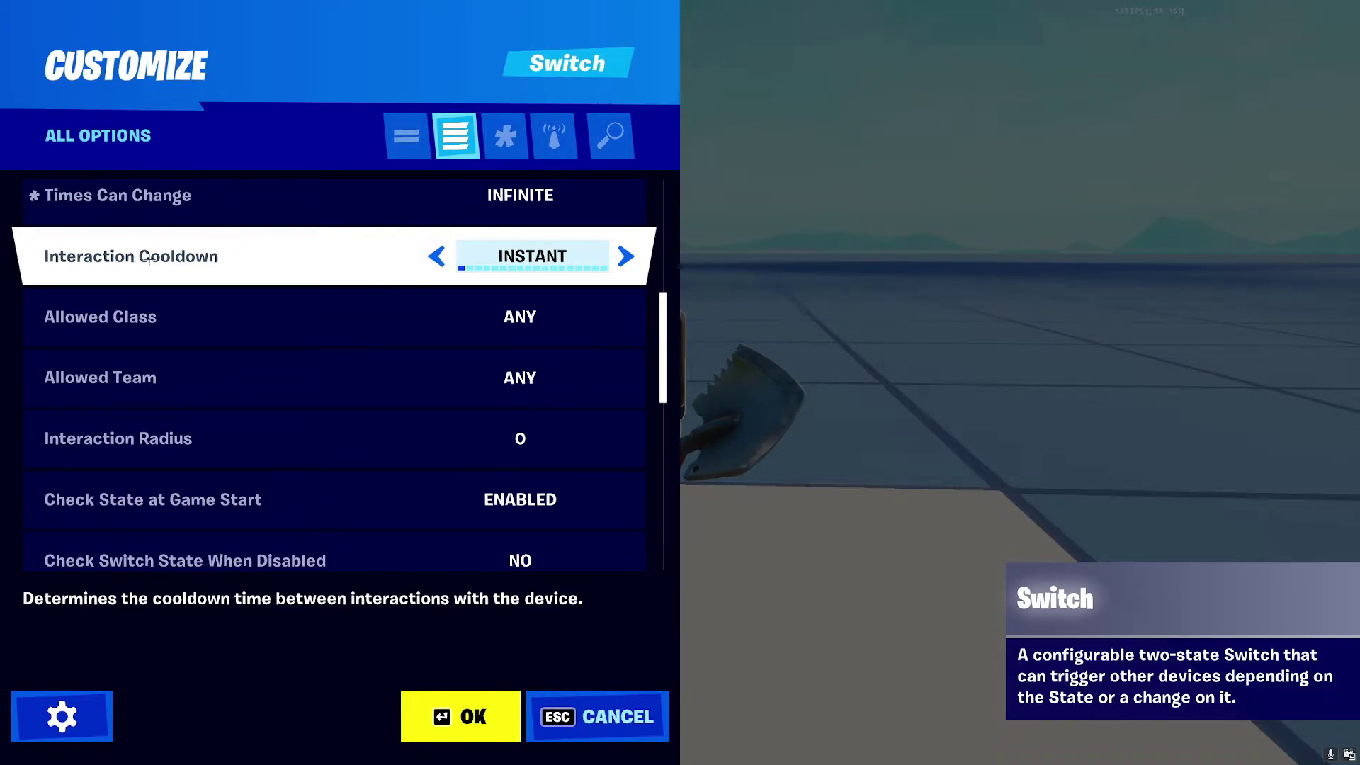
{"action": "left_click", "coordinate": [509, 248]}
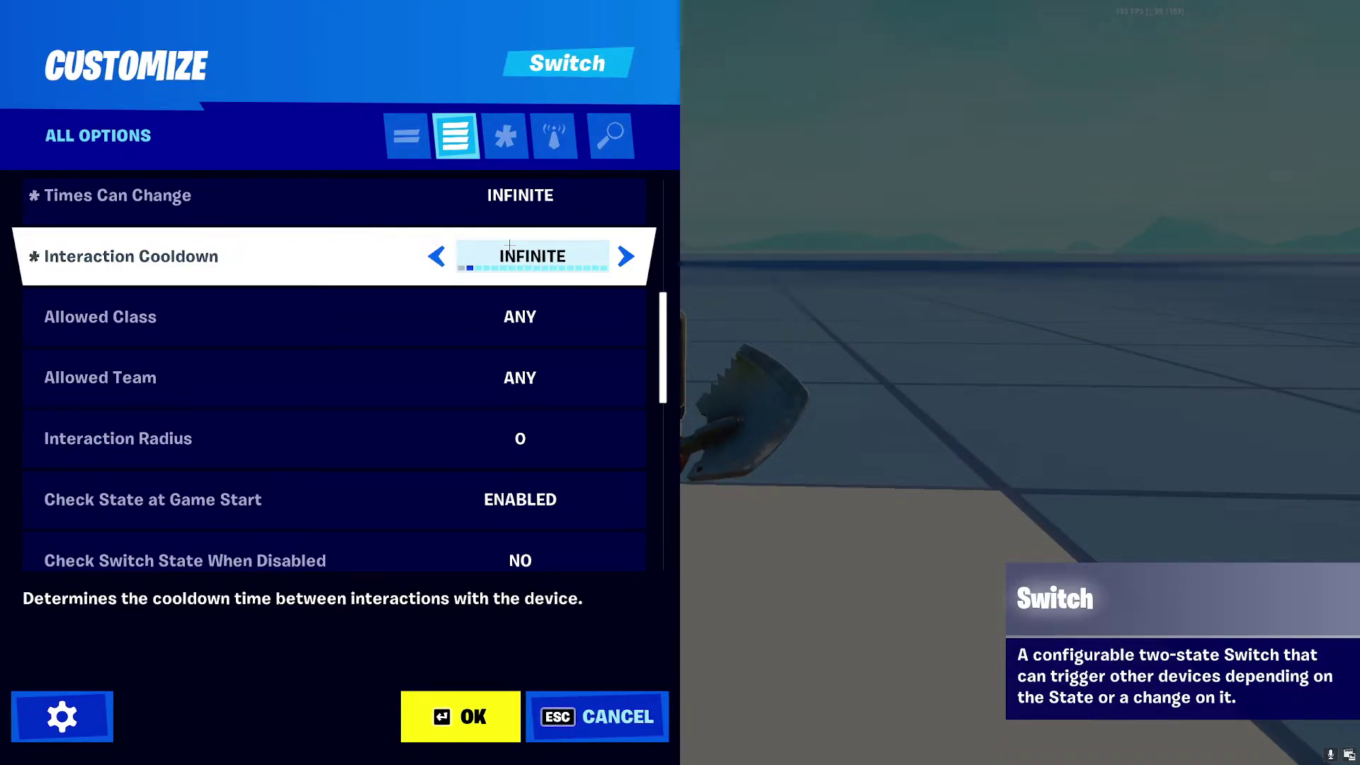
{"action": "left_click", "coordinate": [512, 247]}
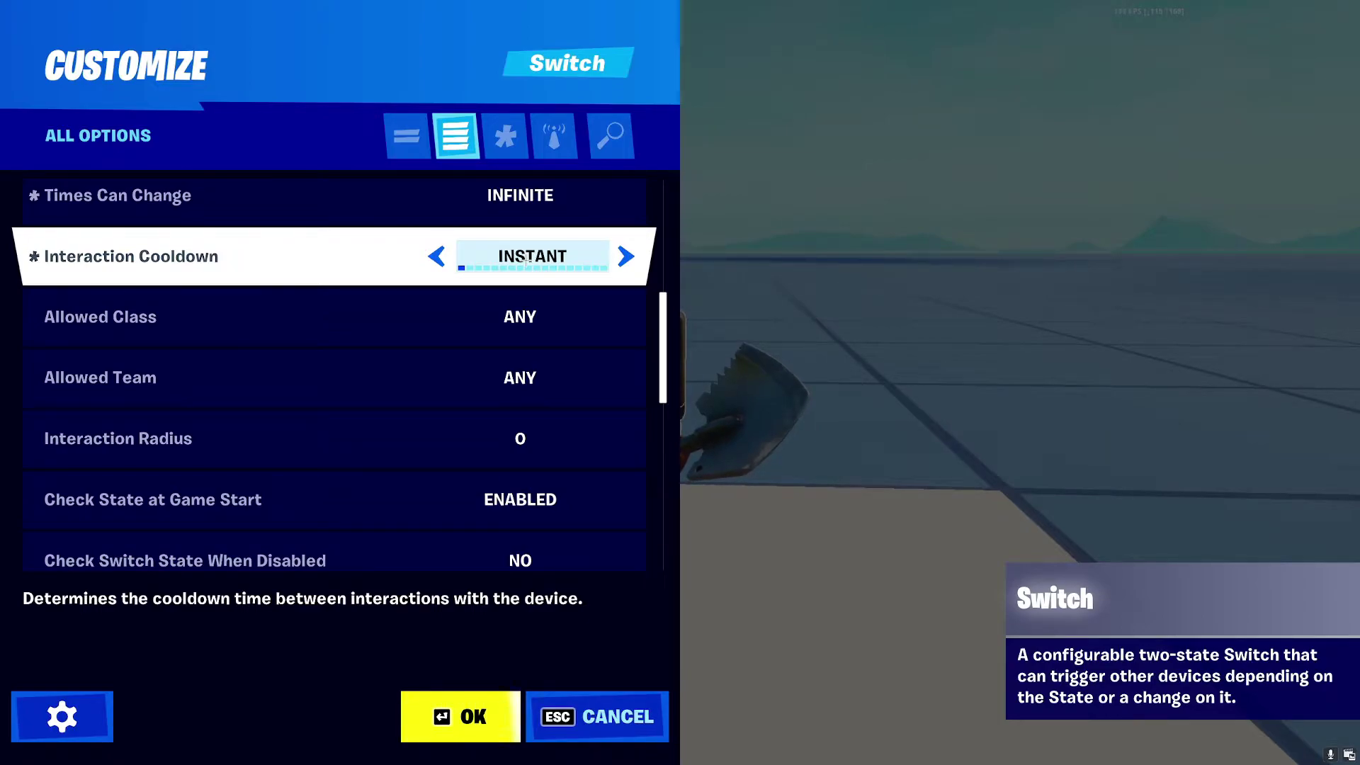
{"action": "scroll", "coordinate": [527, 261], "scroll_direction": "down", "scroll_amount": 1}
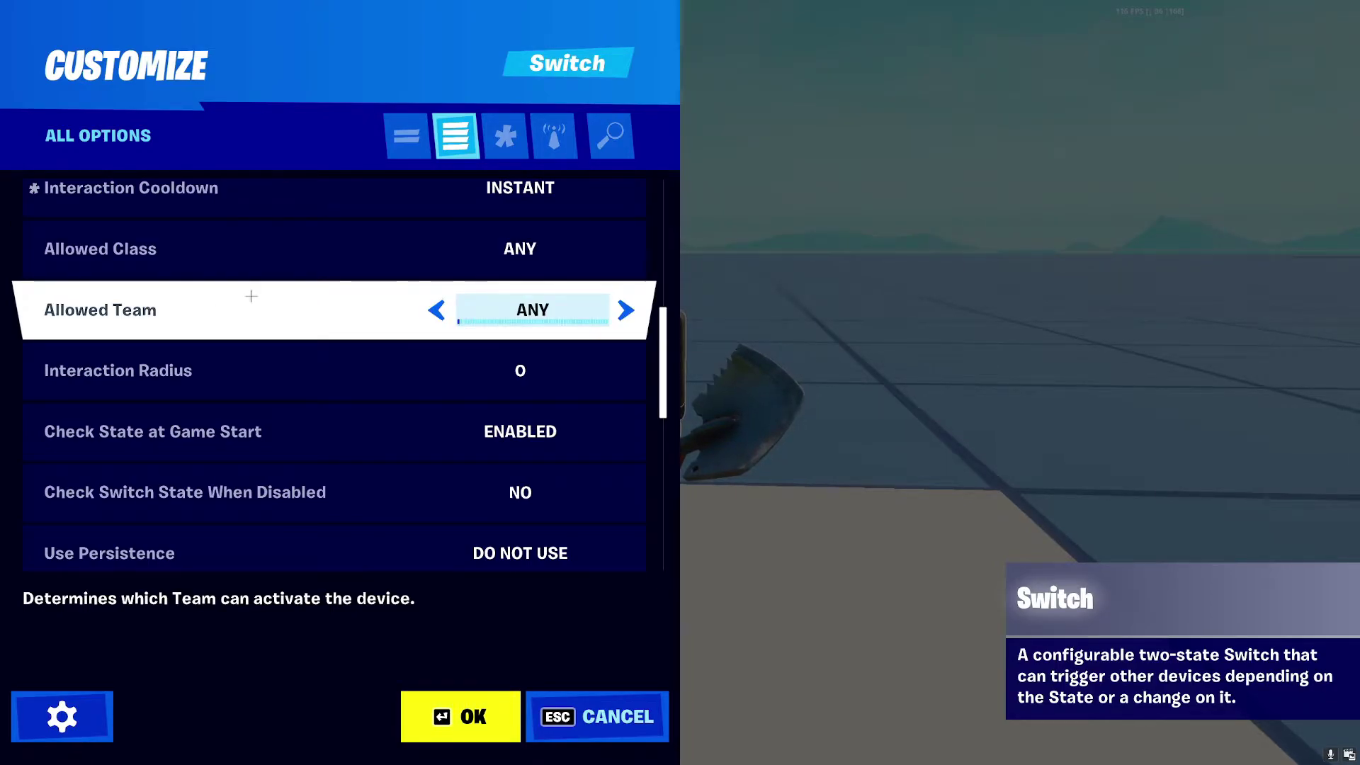
{"action": "scroll", "coordinate": [251, 296], "scroll_direction": "down", "scroll_amount": 3}
{"action": "scroll", "coordinate": [462, 205], "scroll_direction": "up", "scroll_amount": 1}
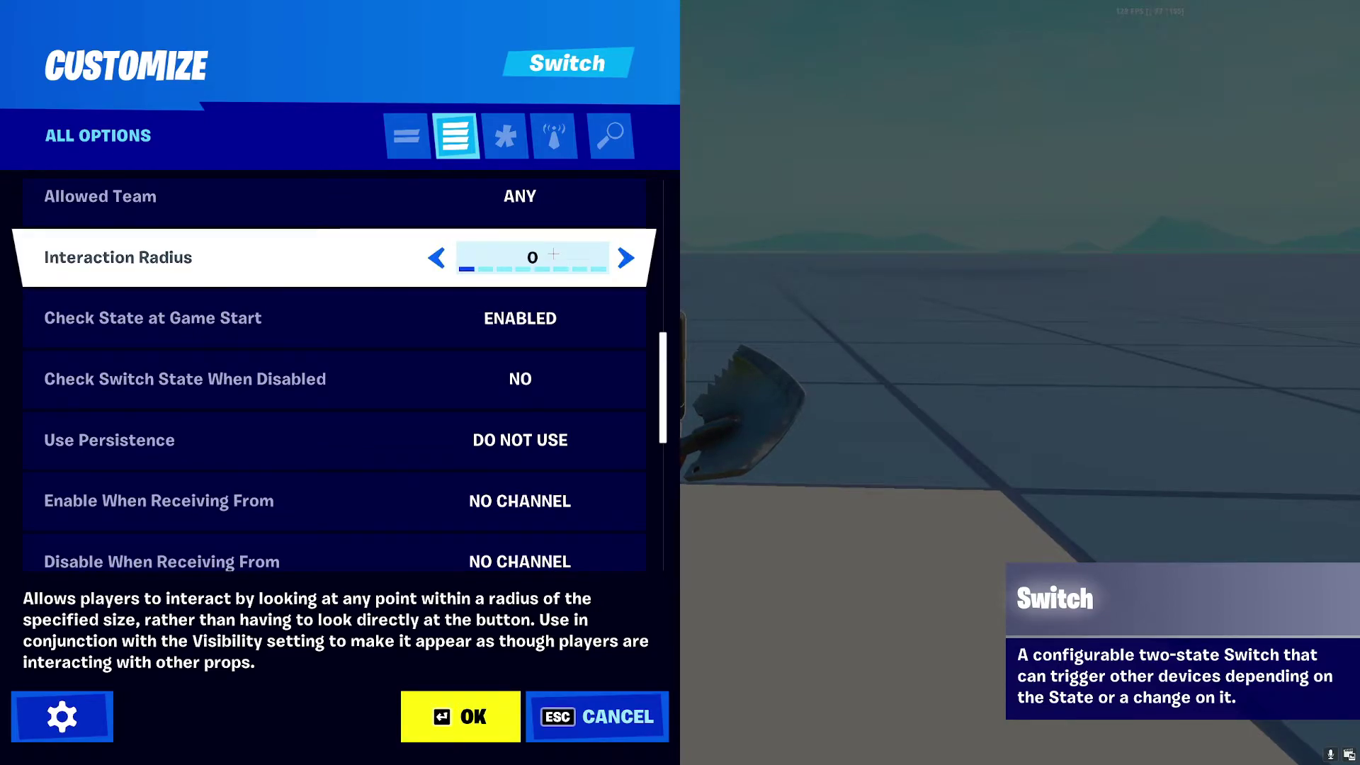
Raise the Interaction Radius to 1M, view its sphere around the Switch, and reopen Customize
{"action": "key", "text": "Right"}
{"action": "key", "text": "Right"}
{"action": "left_click", "coordinate": [470, 720]}
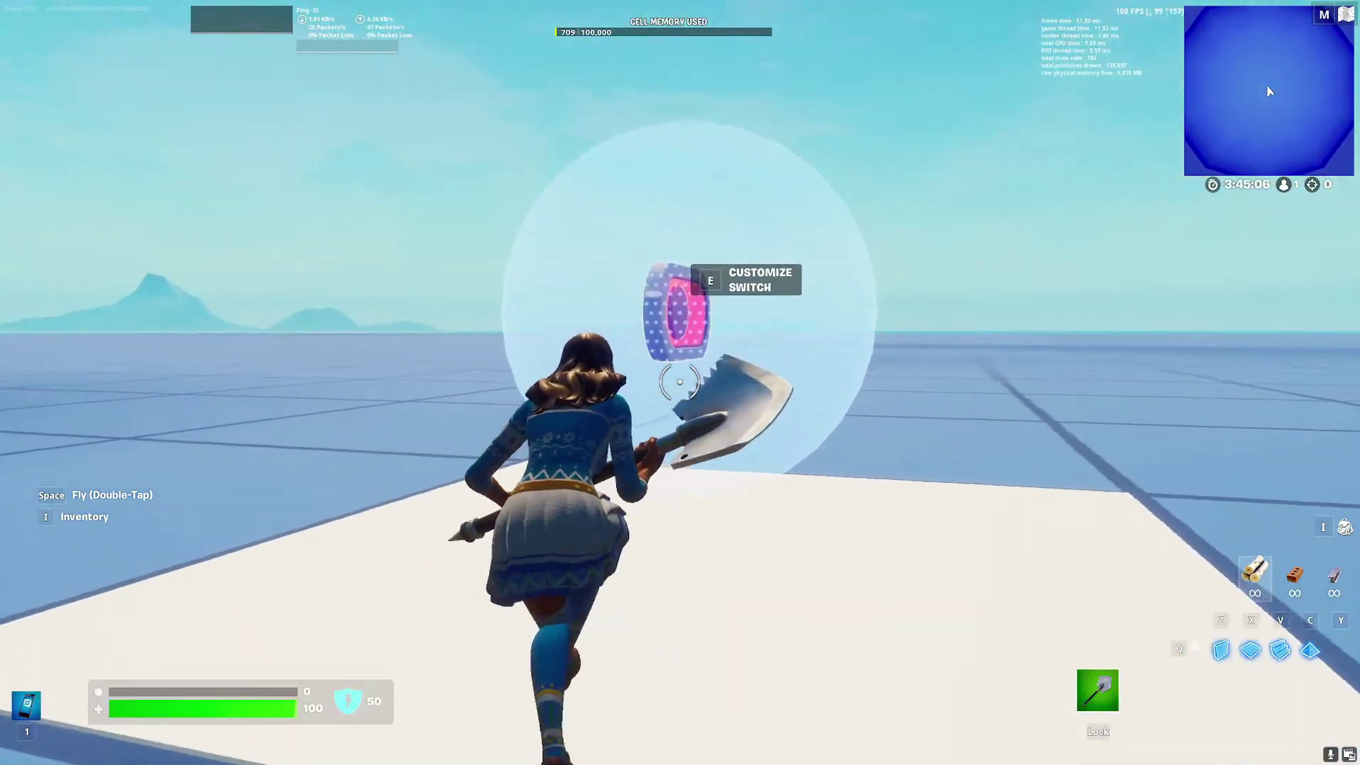
{"action": "key", "text": "a"}
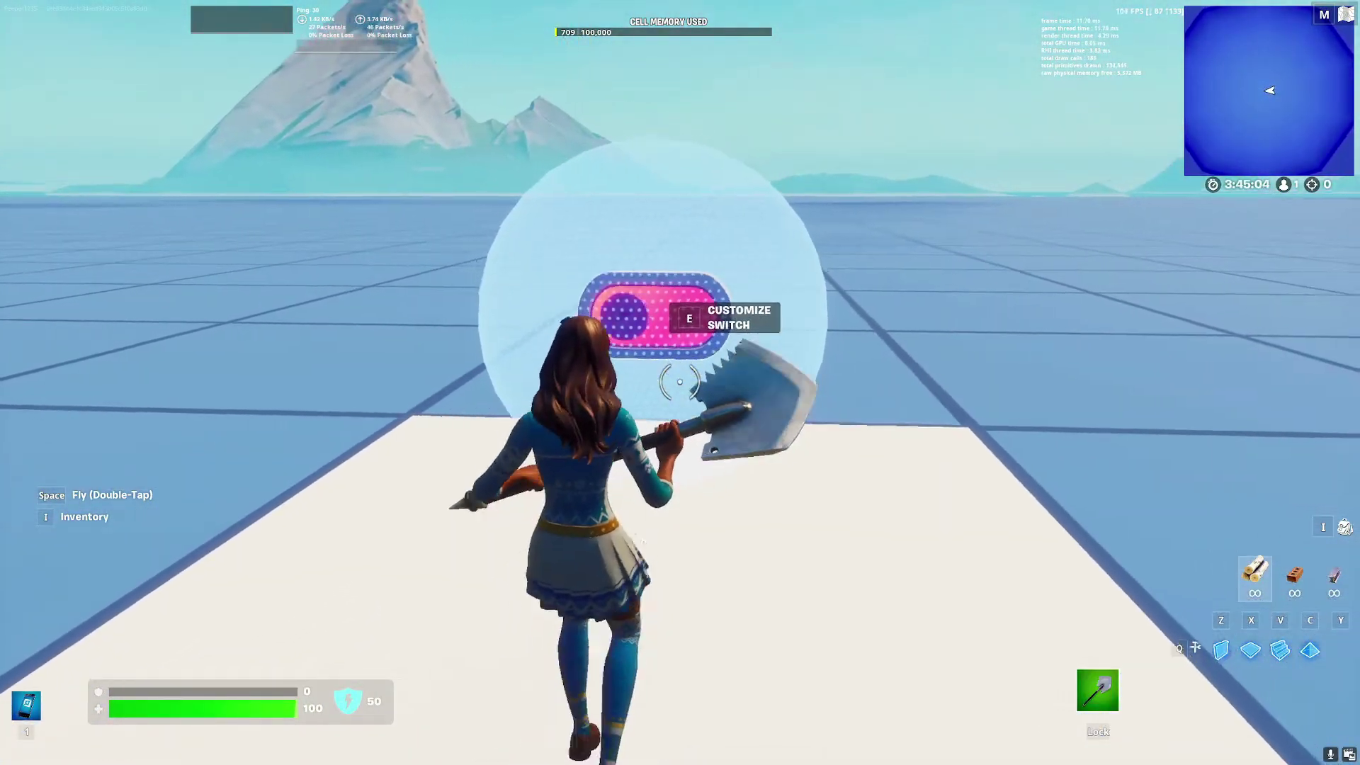
{"action": "key", "text": "s"}
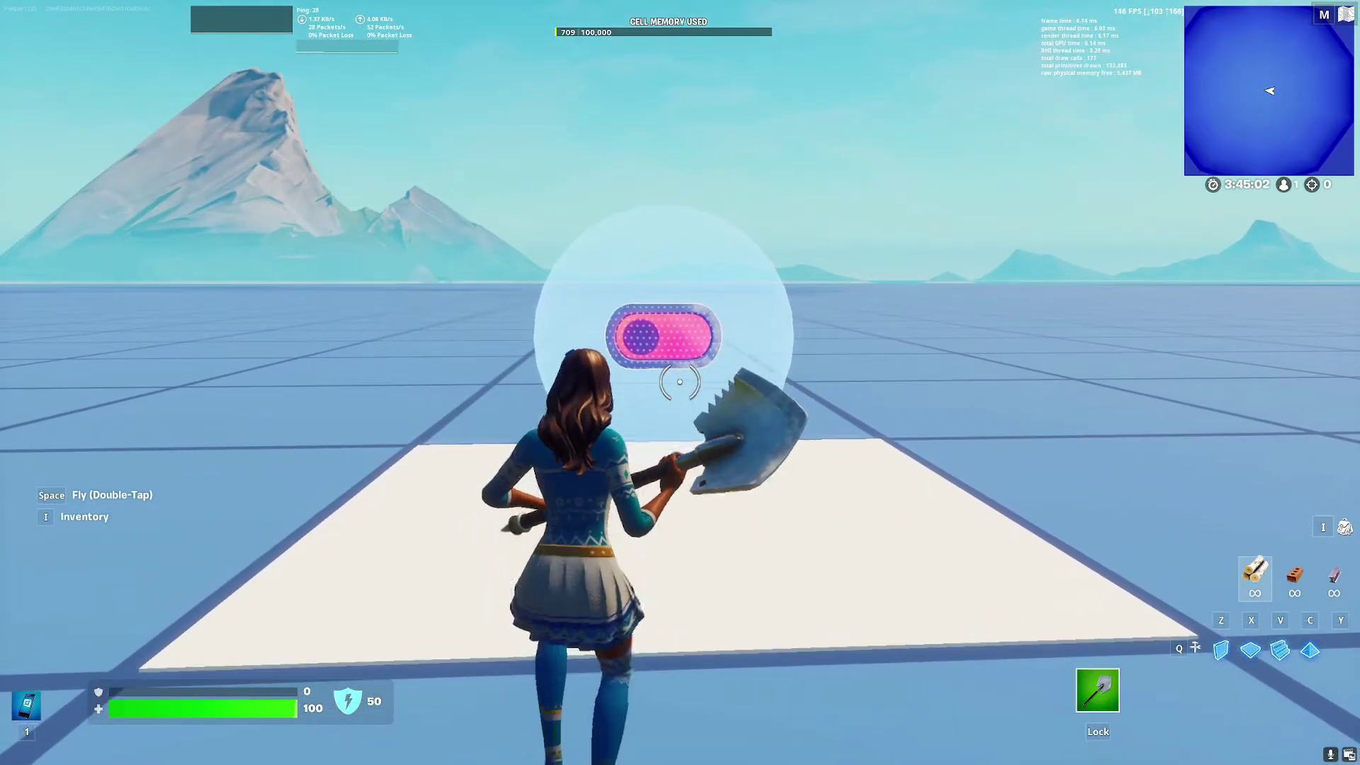
{"action": "key", "text": "w"}
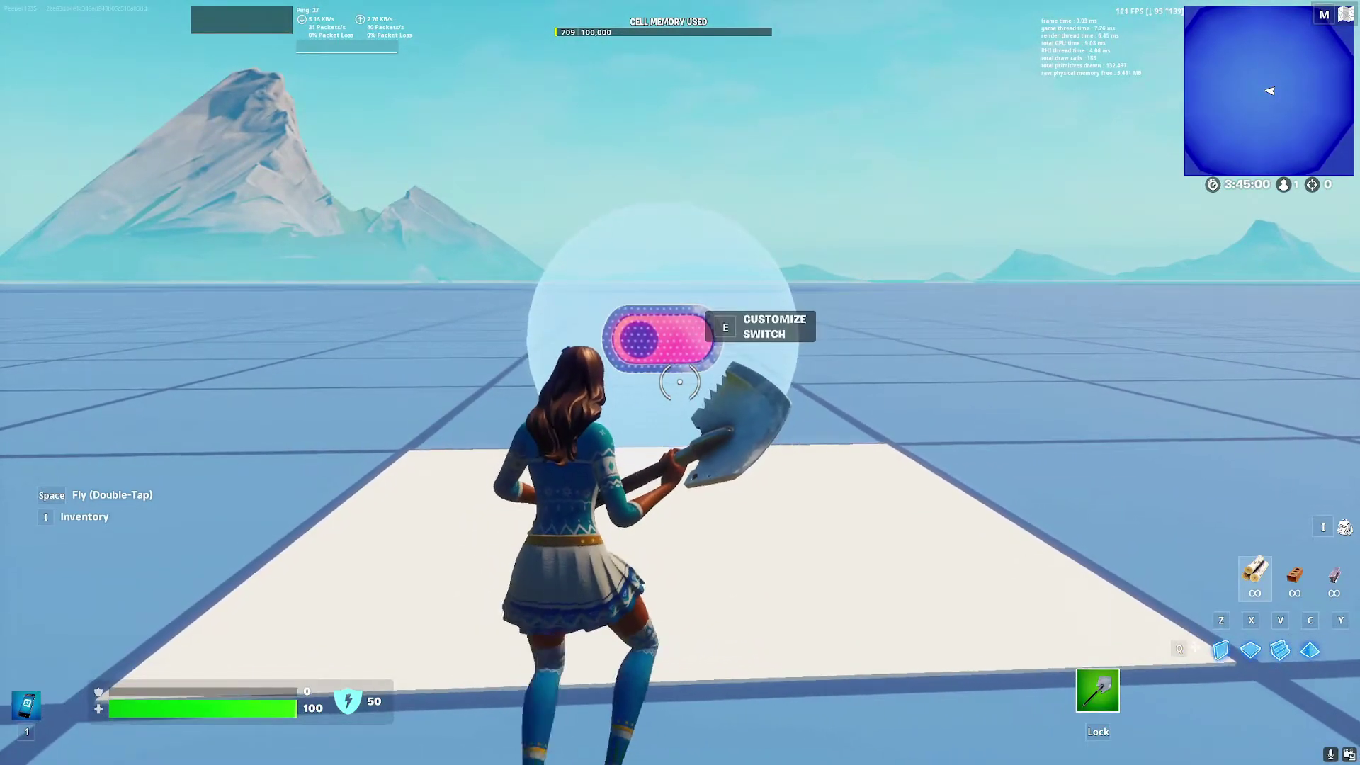
{"action": "key", "text": "s"}
{"action": "key", "text": "w"}
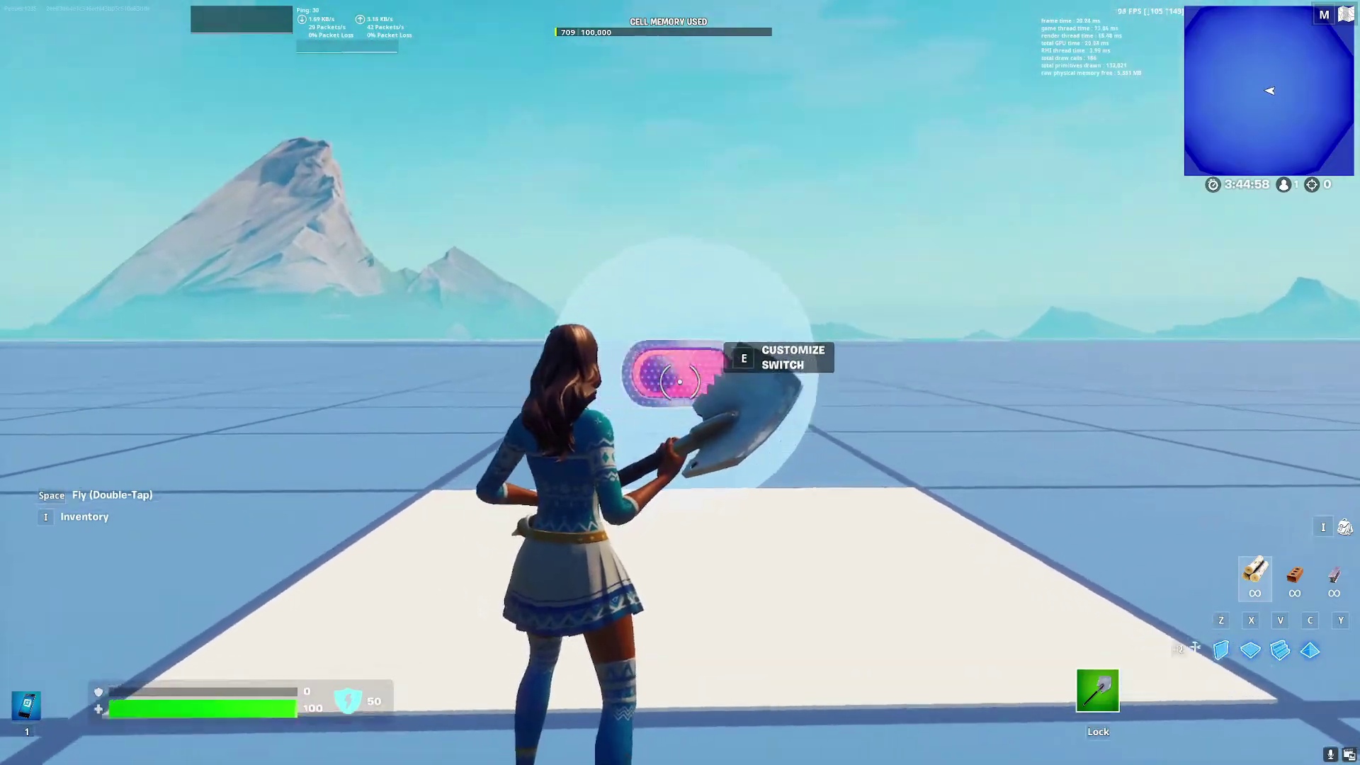
{"action": "key", "text": "e"}
{"action": "scroll", "coordinate": [467, 328], "scroll_direction": "down", "scroll_amount": 3}
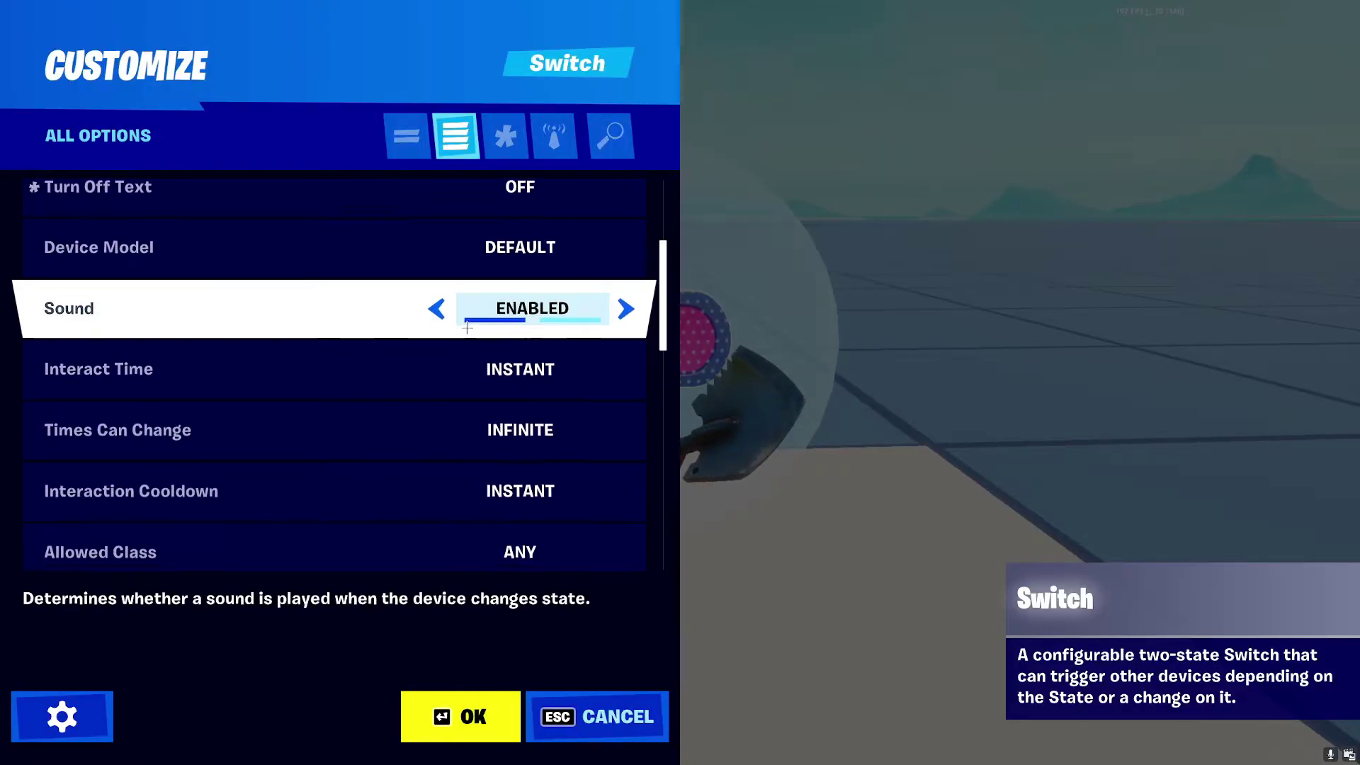
Lower the Switch's Interaction Radius back to 0
{"action": "scroll", "coordinate": [467, 328], "scroll_direction": "down", "scroll_amount": 3}
{"action": "left_click", "coordinate": [436, 347]}
{"action": "left_click", "coordinate": [436, 347]}
{"action": "left_click", "coordinate": [436, 347]}
{"action": "scroll", "coordinate": [367, 291], "scroll_direction": "down", "scroll_amount": 2}
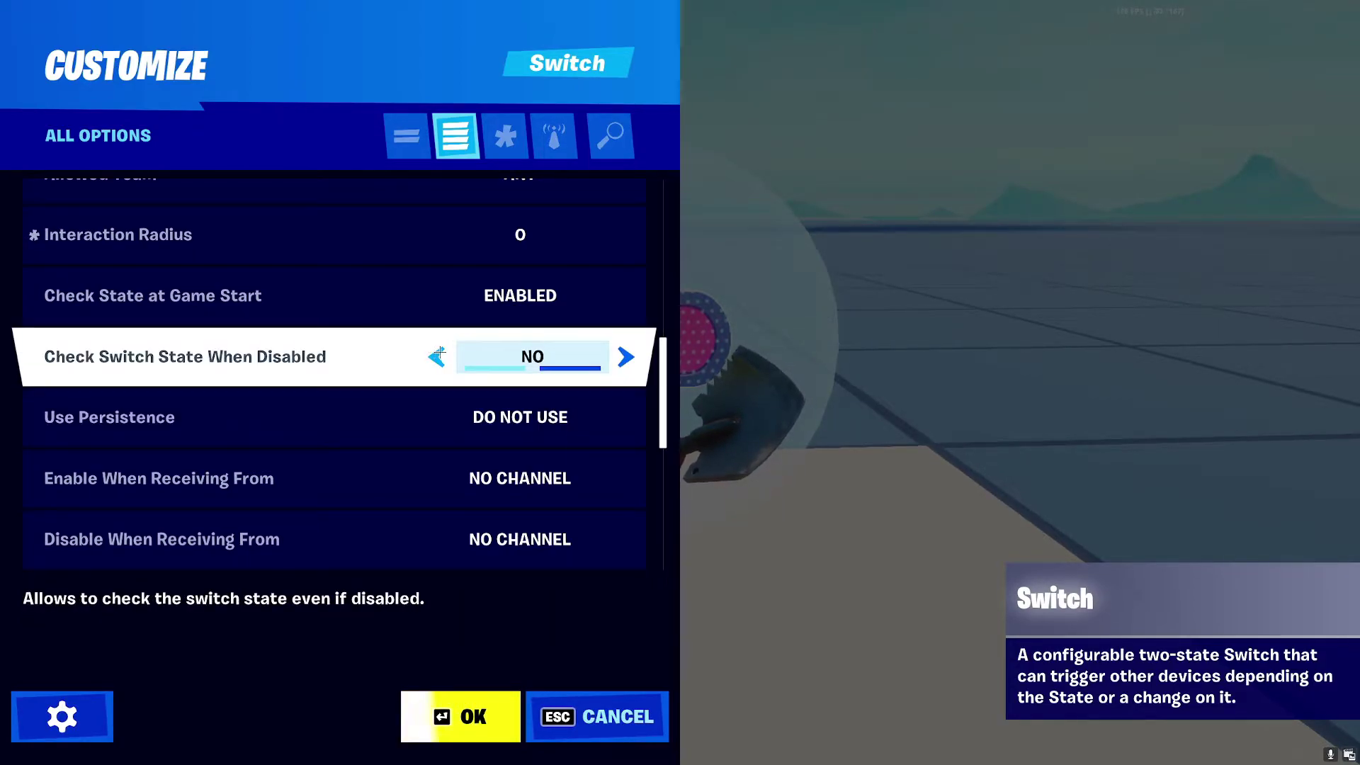
{"action": "scroll", "coordinate": [250, 373], "scroll_direction": "down", "scroll_amount": 1}
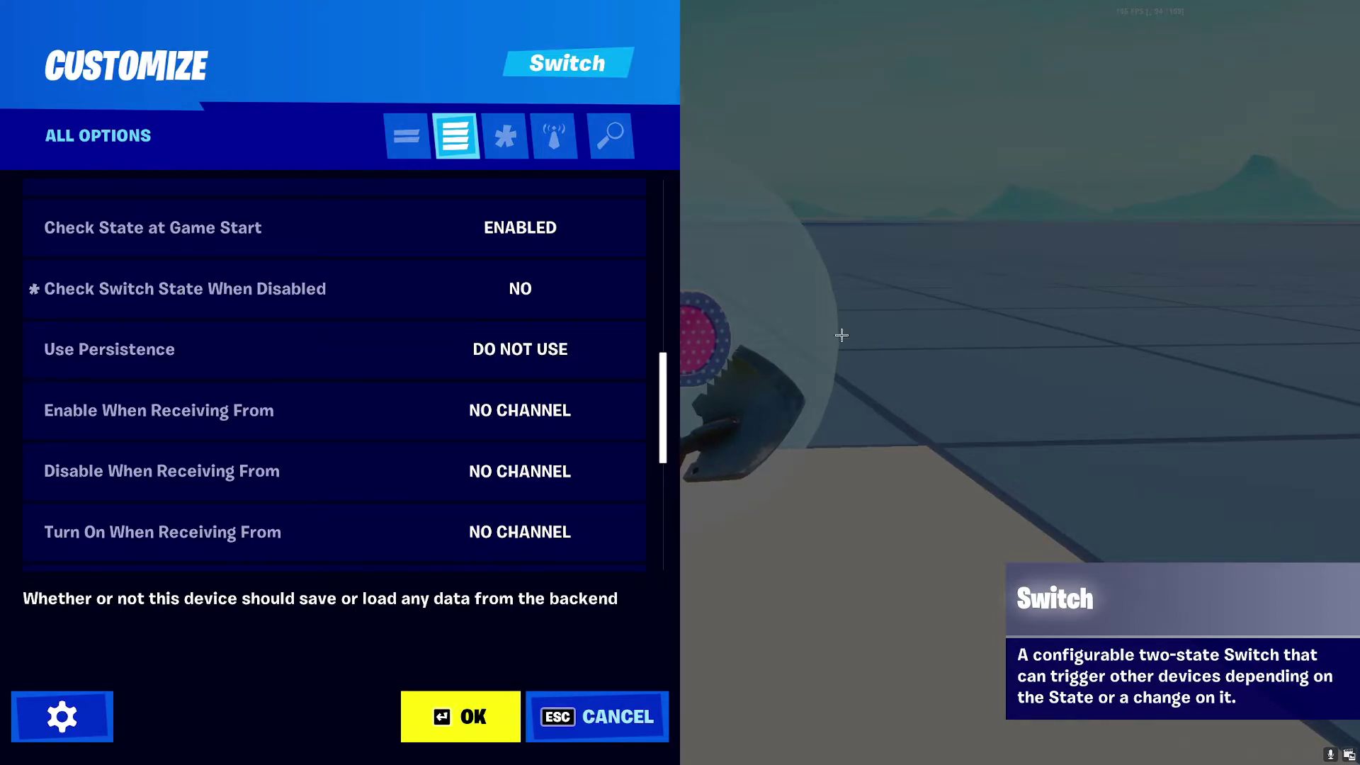
Cycle Resolve Conflicts through Prioritize On, Prioritize Off and First Player back to MAJORITY
{"action": "scroll", "coordinate": [491, 356], "scroll_direction": "up", "scroll_amount": 4}
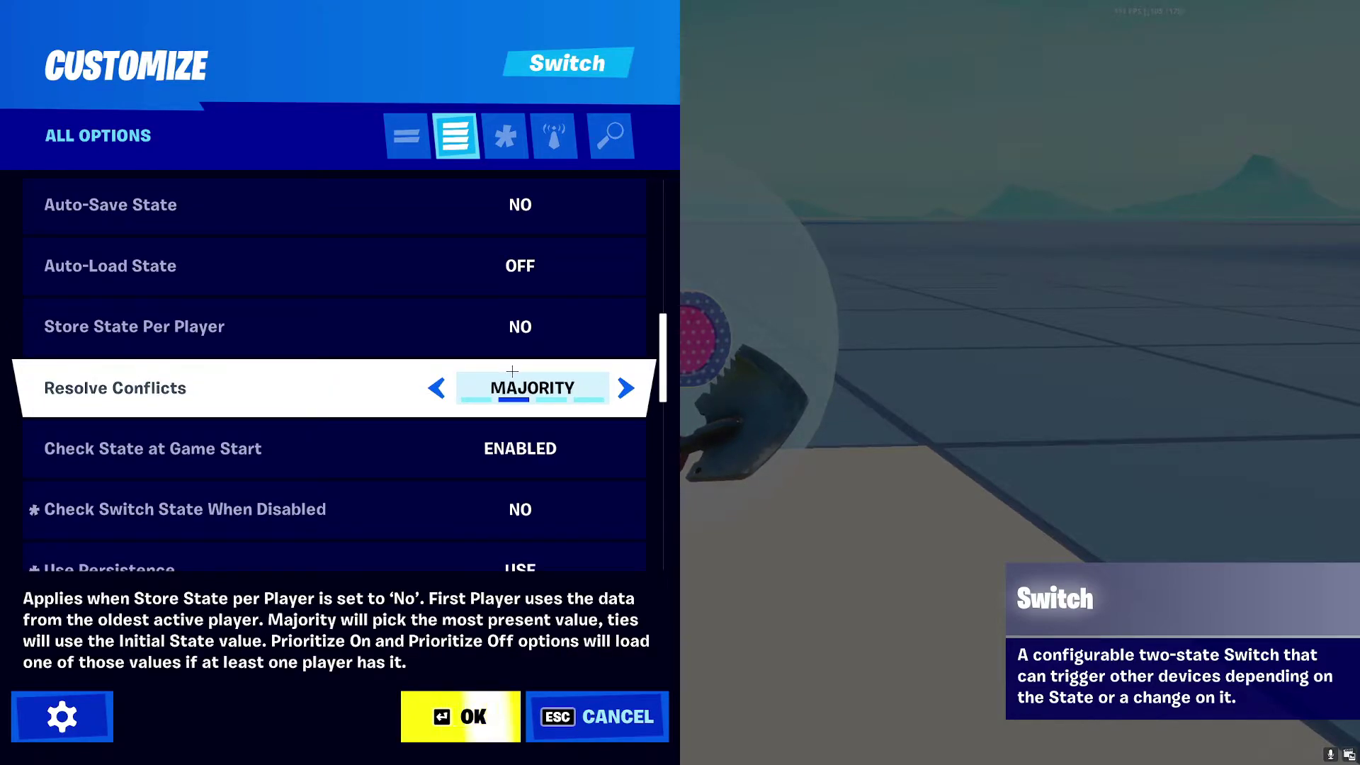
{"action": "scroll", "coordinate": [493, 397], "scroll_direction": "down", "scroll_amount": 2}
{"action": "scroll", "coordinate": [494, 421], "scroll_direction": "up", "scroll_amount": 2}
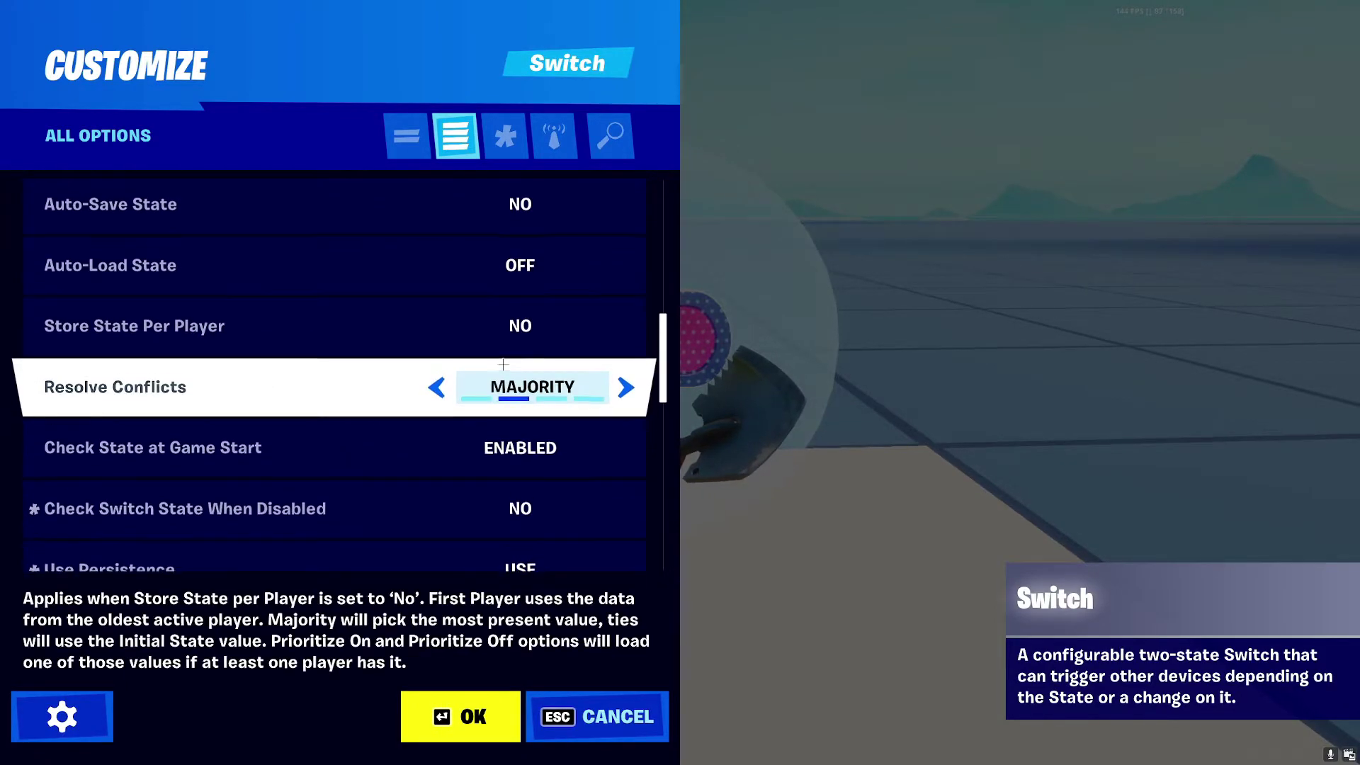
{"action": "left_click", "coordinate": [556, 393]}
{"action": "left_click", "coordinate": [559, 395]}
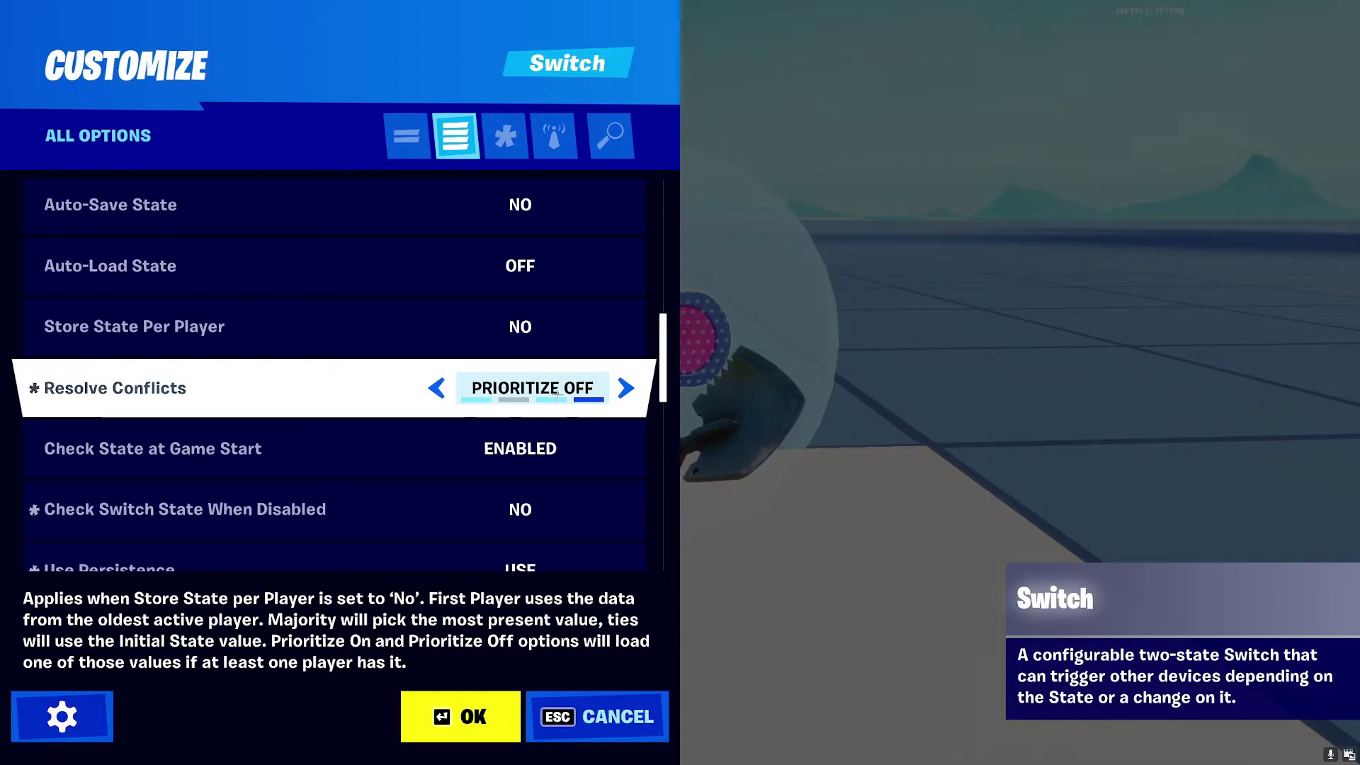
{"action": "left_click", "coordinate": [559, 395]}
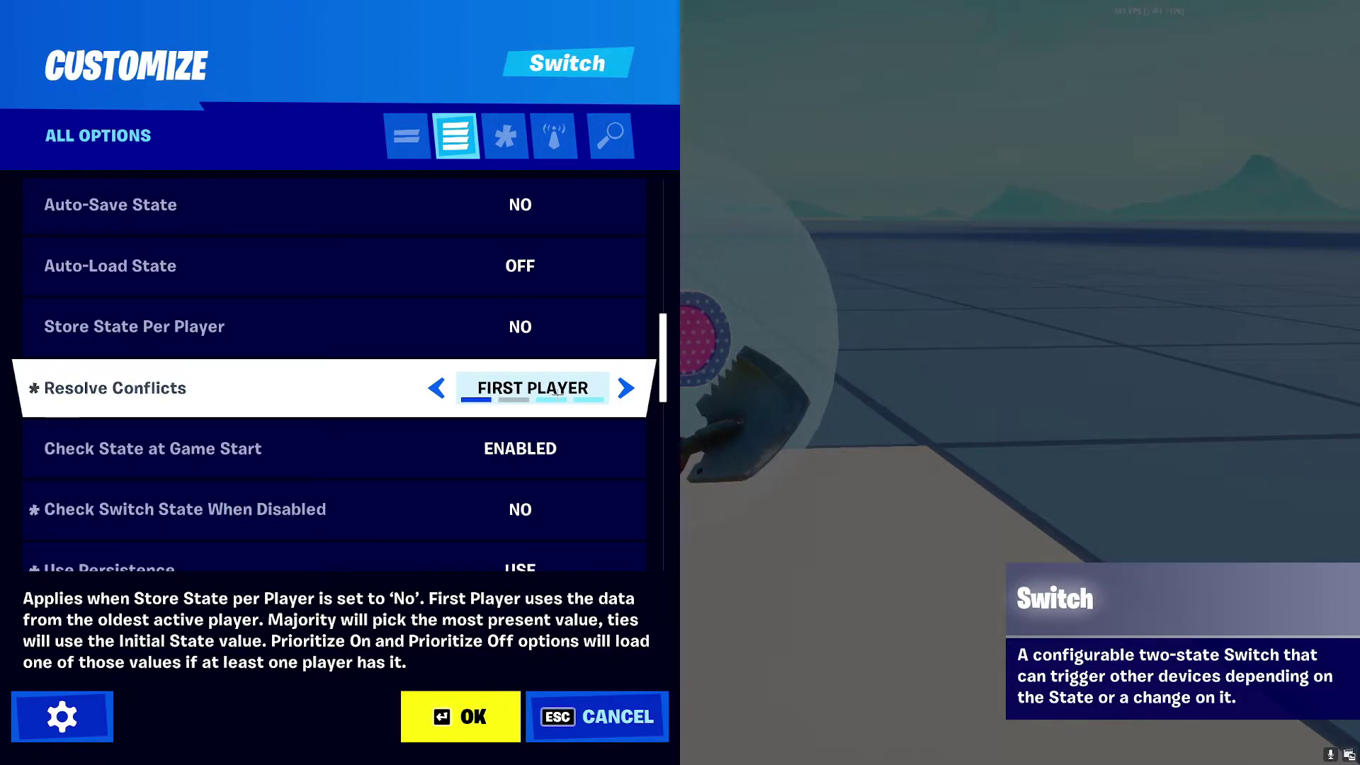
{"action": "left_click", "coordinate": [559, 396]}
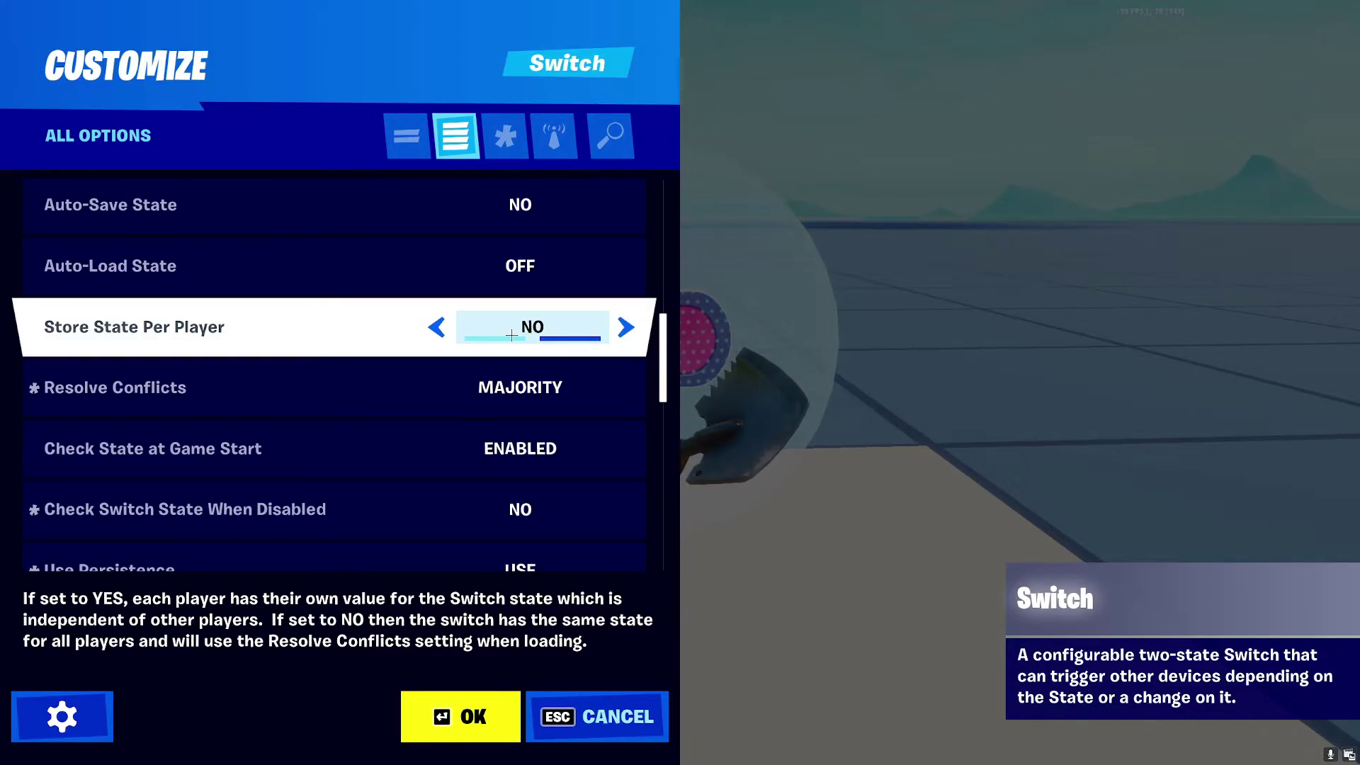
{"action": "scroll", "coordinate": [511, 335], "scroll_direction": "down", "scroll_amount": 3}
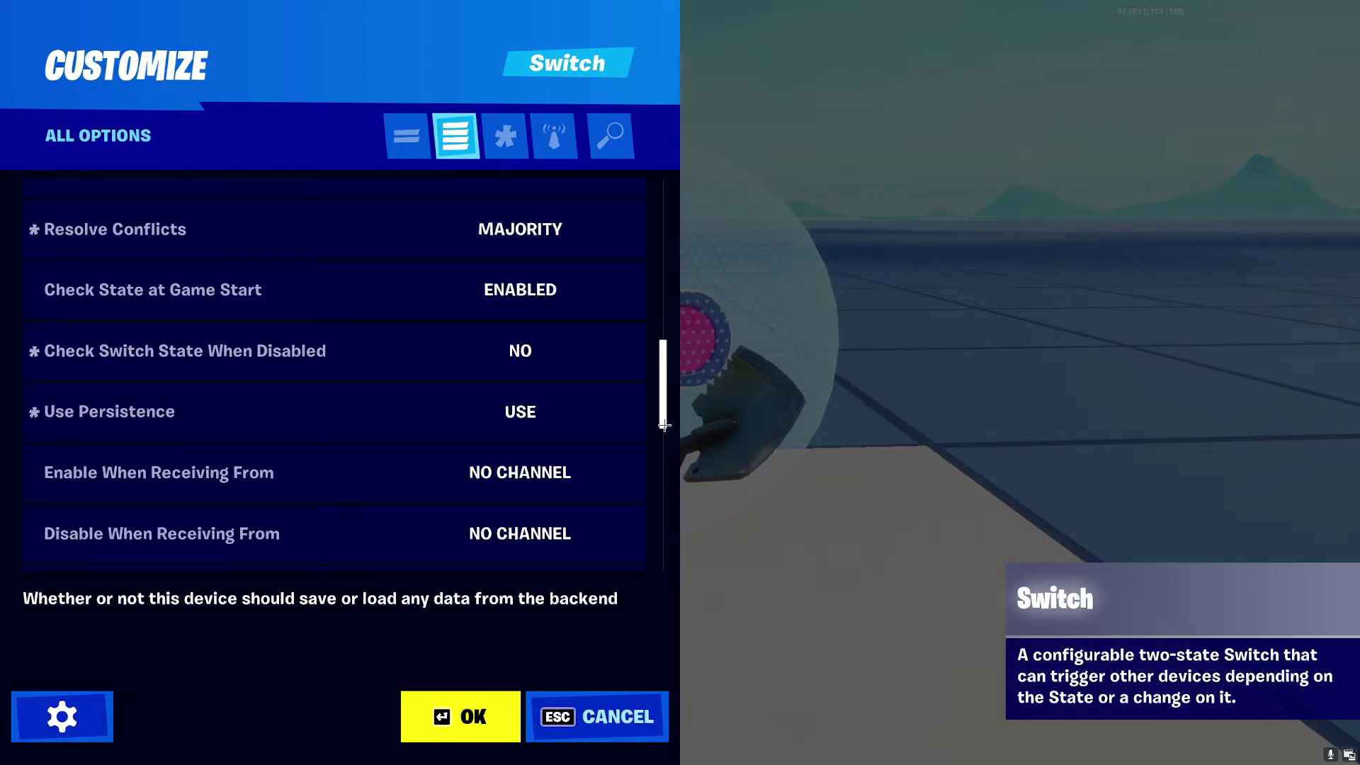
Set Use Persistence to DO NOT USE and review the Receiving From channels, all NO CHANNEL
{"action": "left_click", "coordinate": [437, 412]}
{"action": "scroll", "coordinate": [325, 359], "scroll_direction": "down", "scroll_amount": 2}
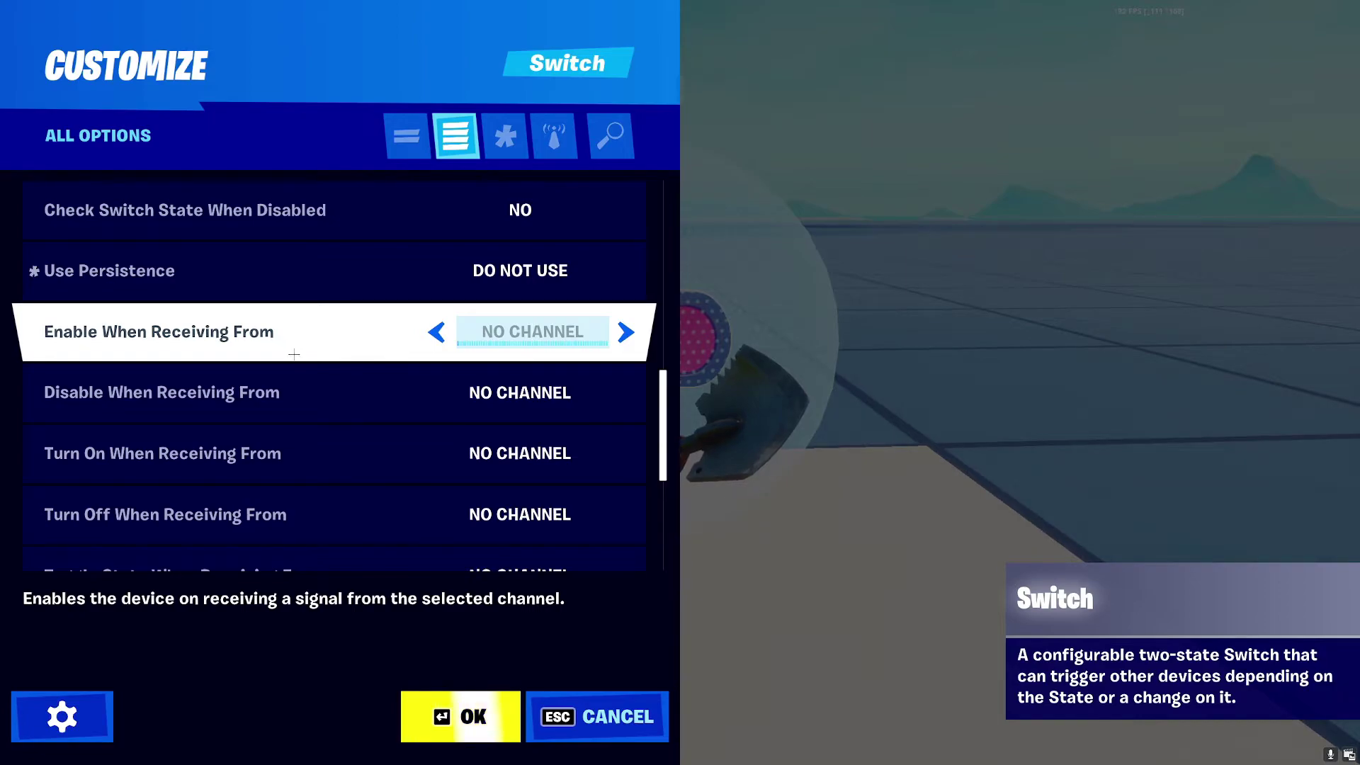
{"action": "scroll", "coordinate": [296, 408], "scroll_direction": "down", "scroll_amount": 2}
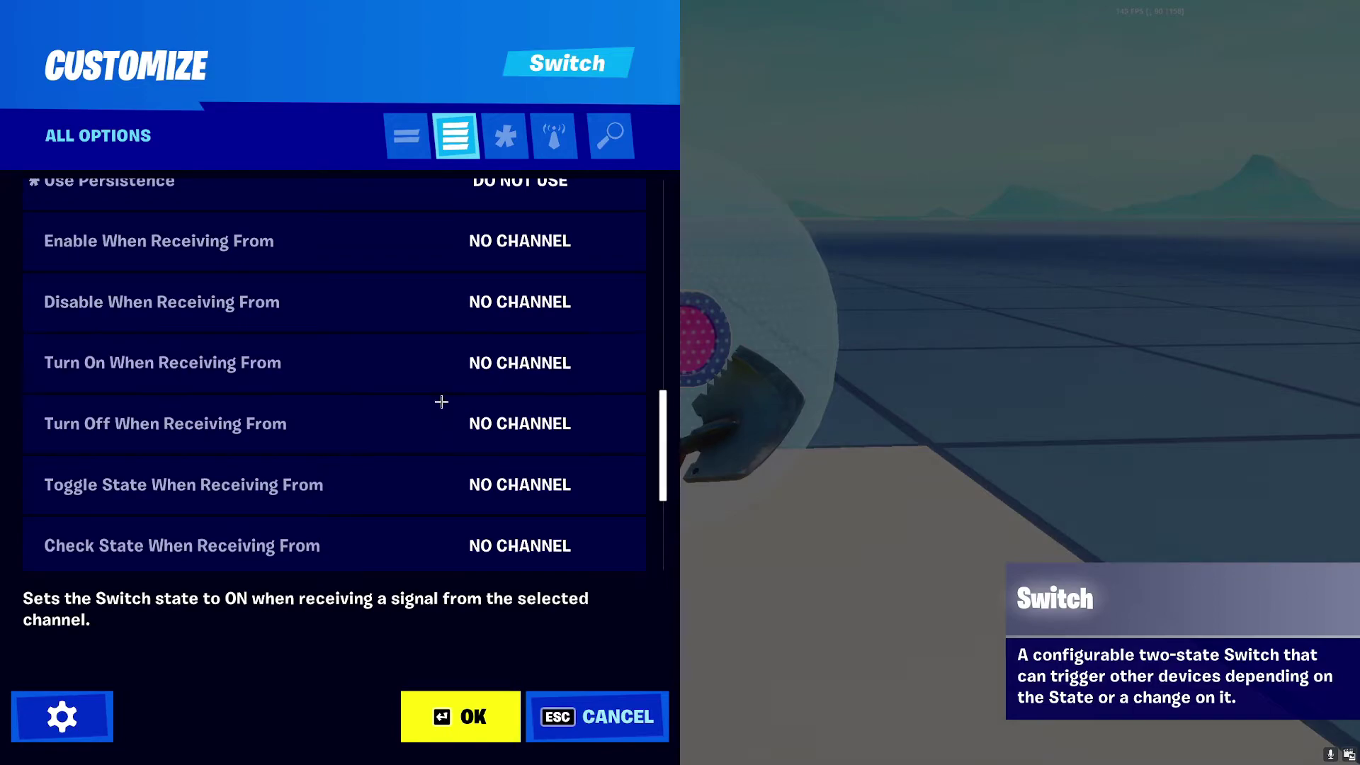
{"action": "scroll", "coordinate": [471, 394], "scroll_direction": "down", "scroll_amount": 1}
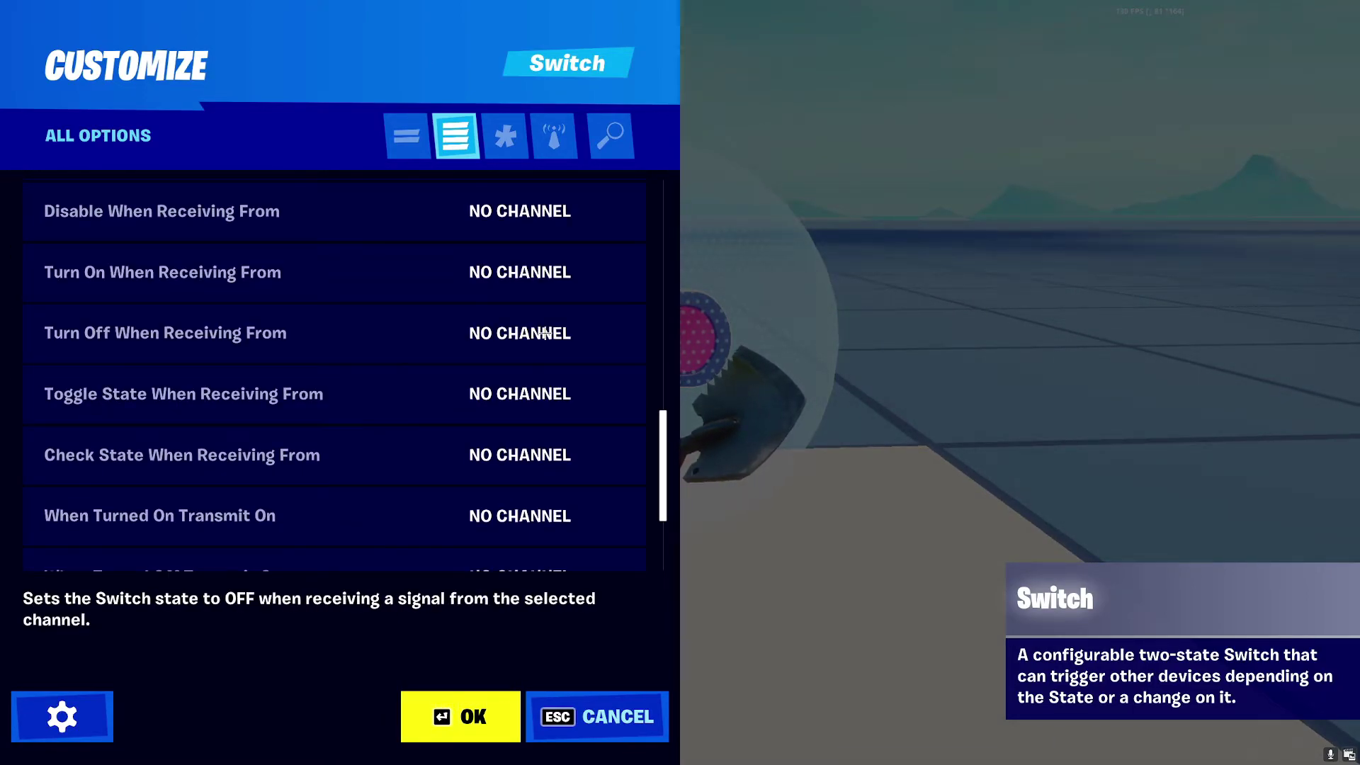
{"action": "scroll", "coordinate": [532, 327], "scroll_direction": "down", "scroll_amount": 1}
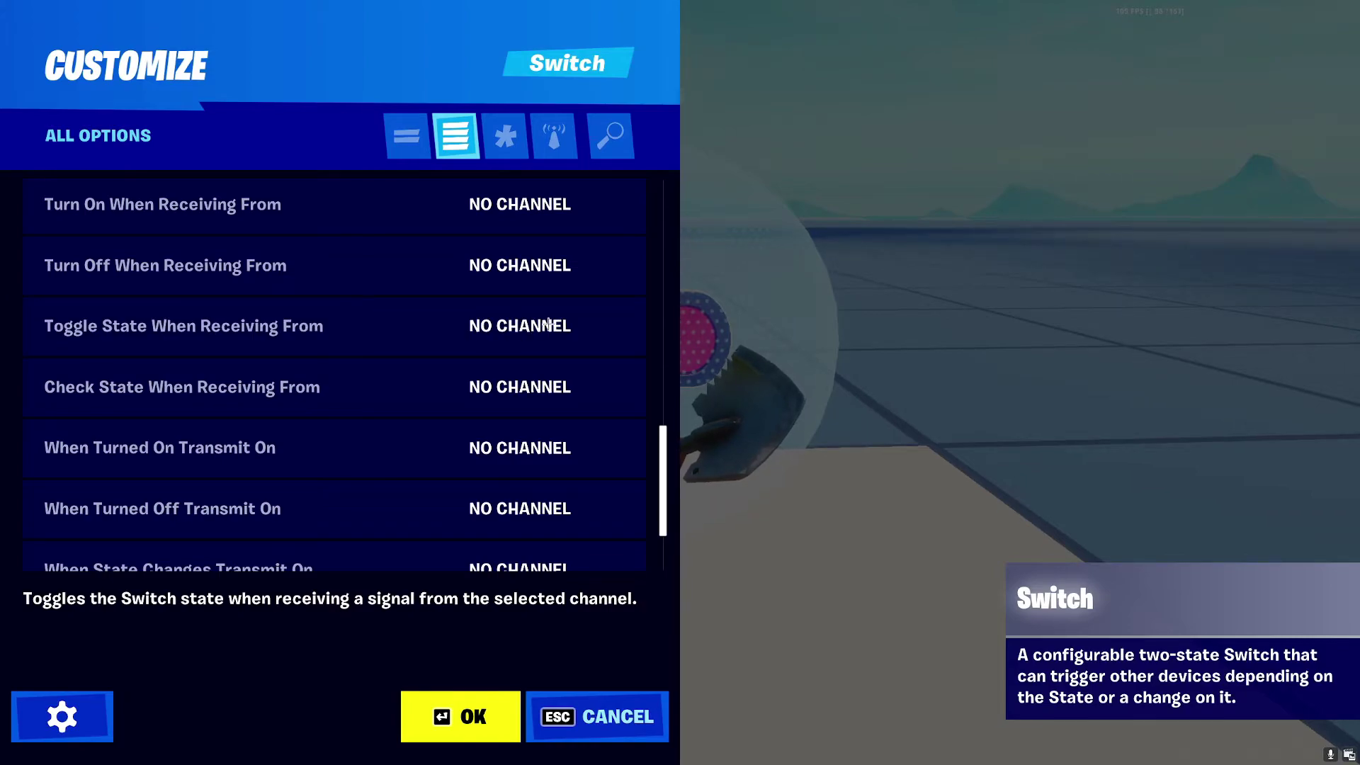
{"action": "scroll", "coordinate": [76, 273], "scroll_direction": "up", "scroll_amount": 1}
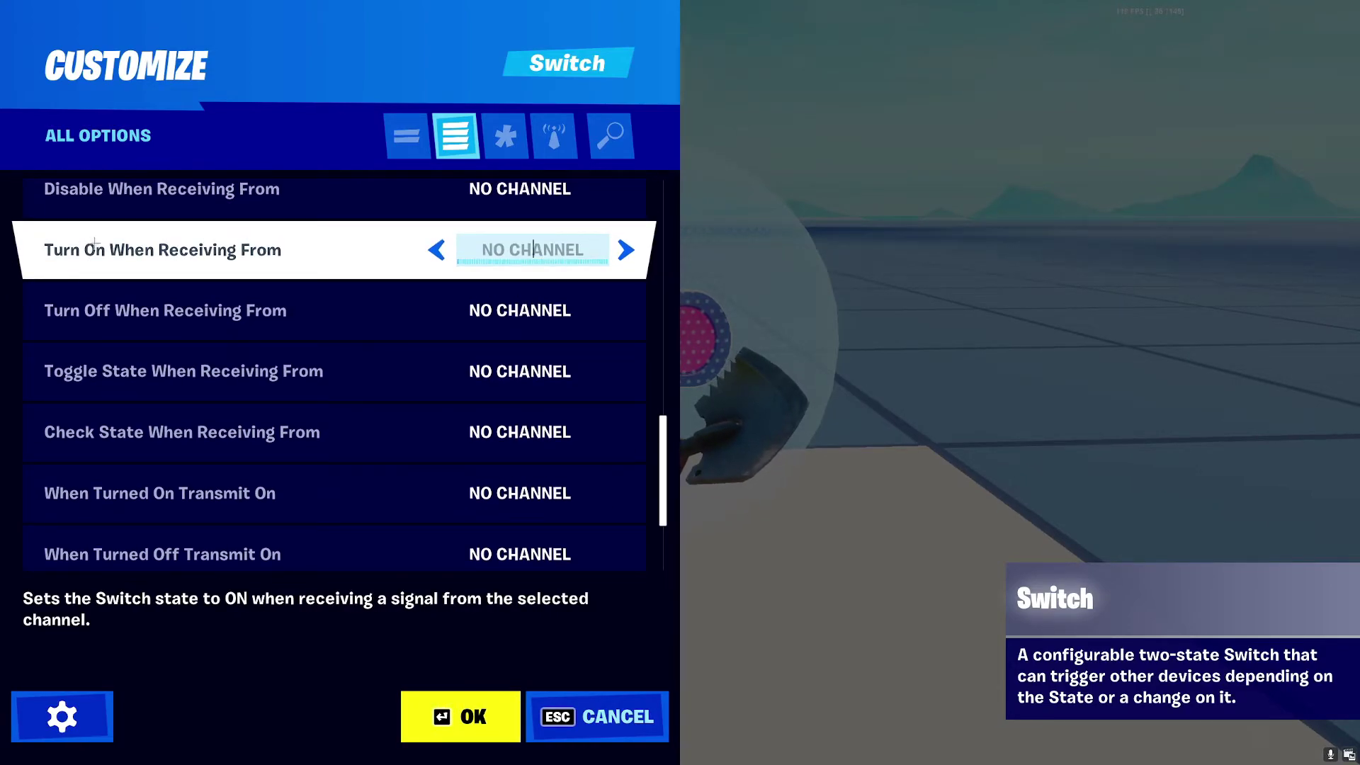
{"action": "left_click", "coordinate": [533, 371]}
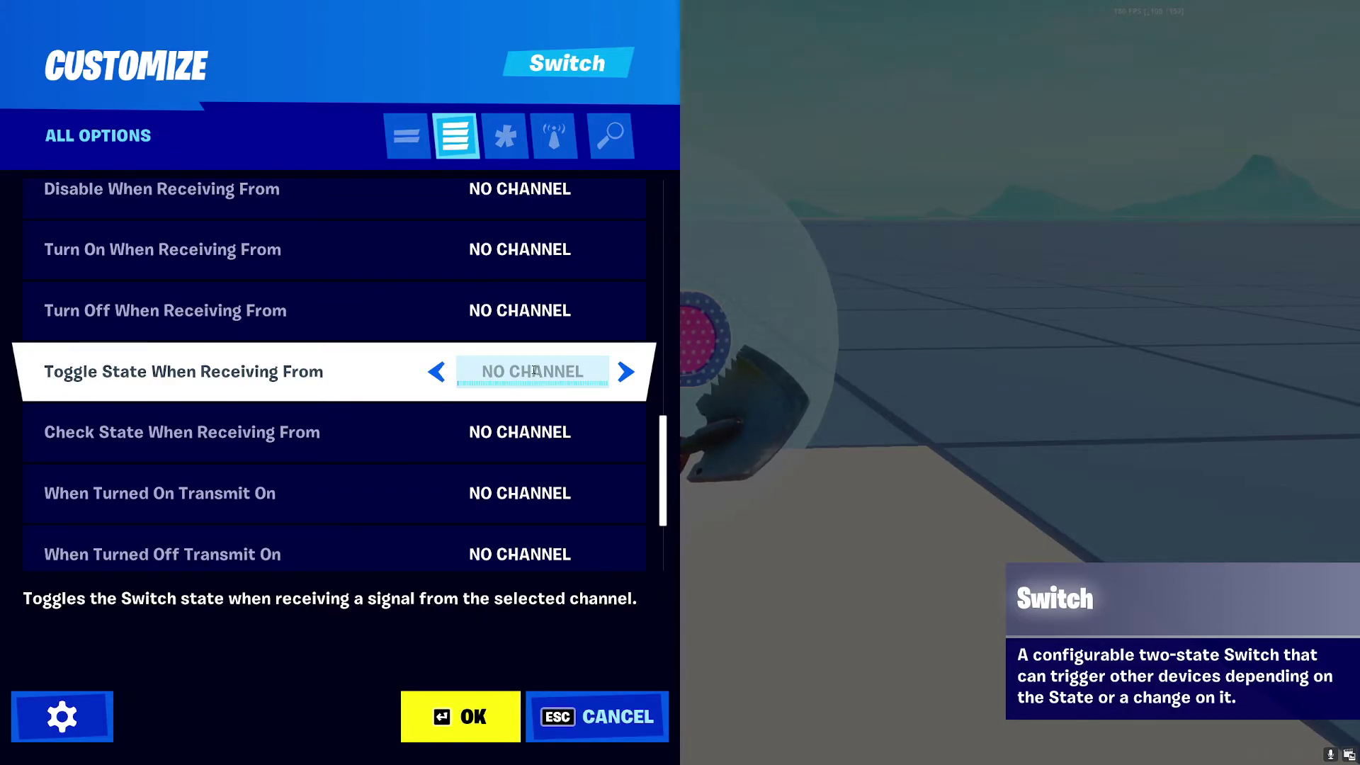
{"action": "scroll", "coordinate": [179, 350], "scroll_direction": "down", "scroll_amount": 1}
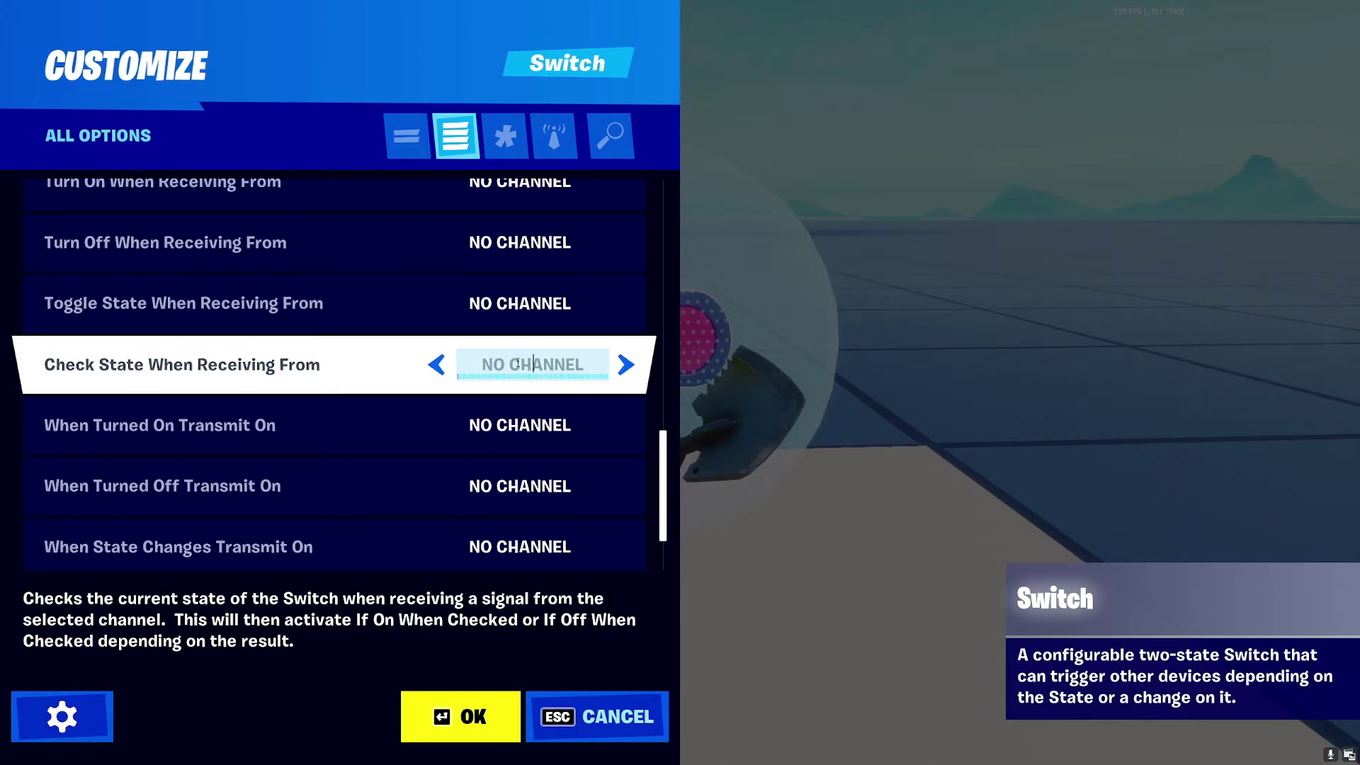
{"action": "scroll", "coordinate": [519, 362], "scroll_direction": "down", "scroll_amount": 2}
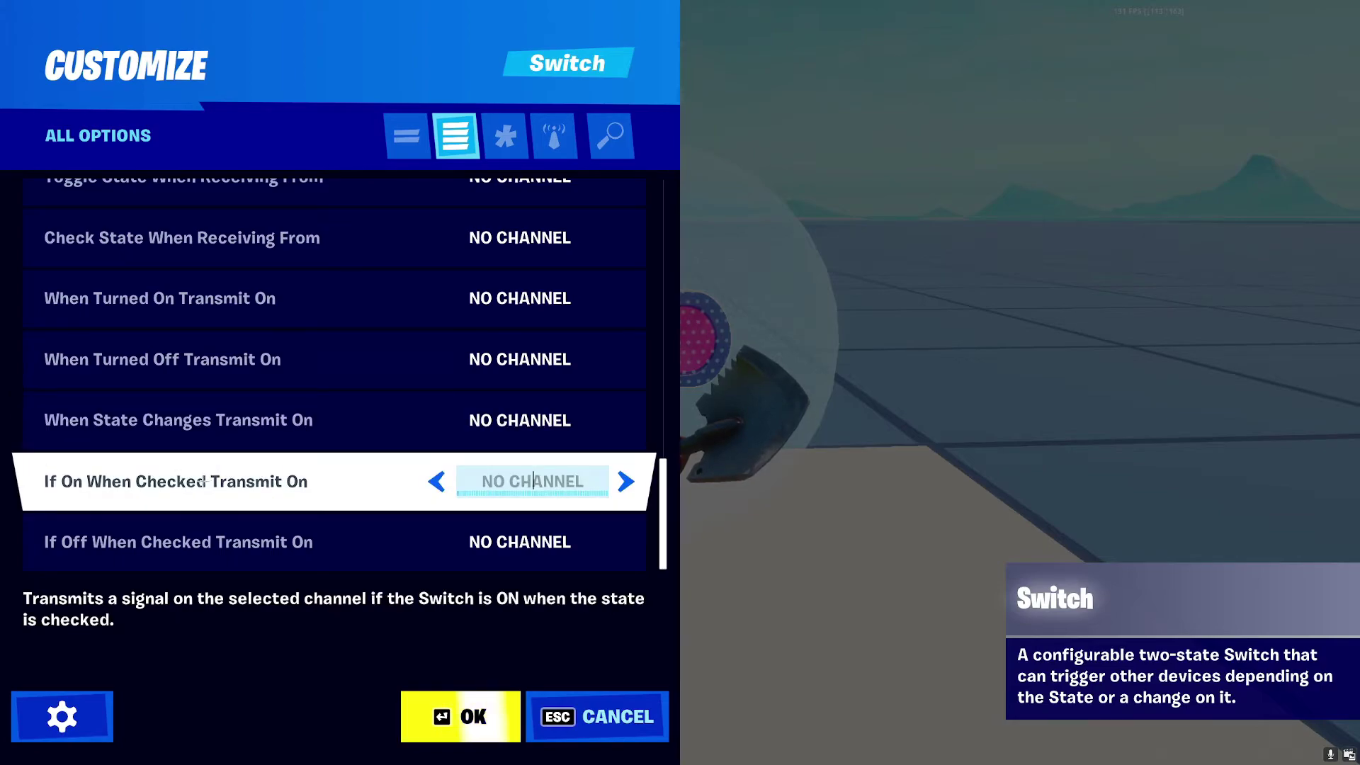
Review the options with every channel left at NO CHANNEL, then confirm with OK
{"action": "scroll", "coordinate": [328, 369], "scroll_direction": "up", "scroll_amount": 2}
{"action": "scroll", "coordinate": [213, 372], "scroll_direction": "down", "scroll_amount": 2}
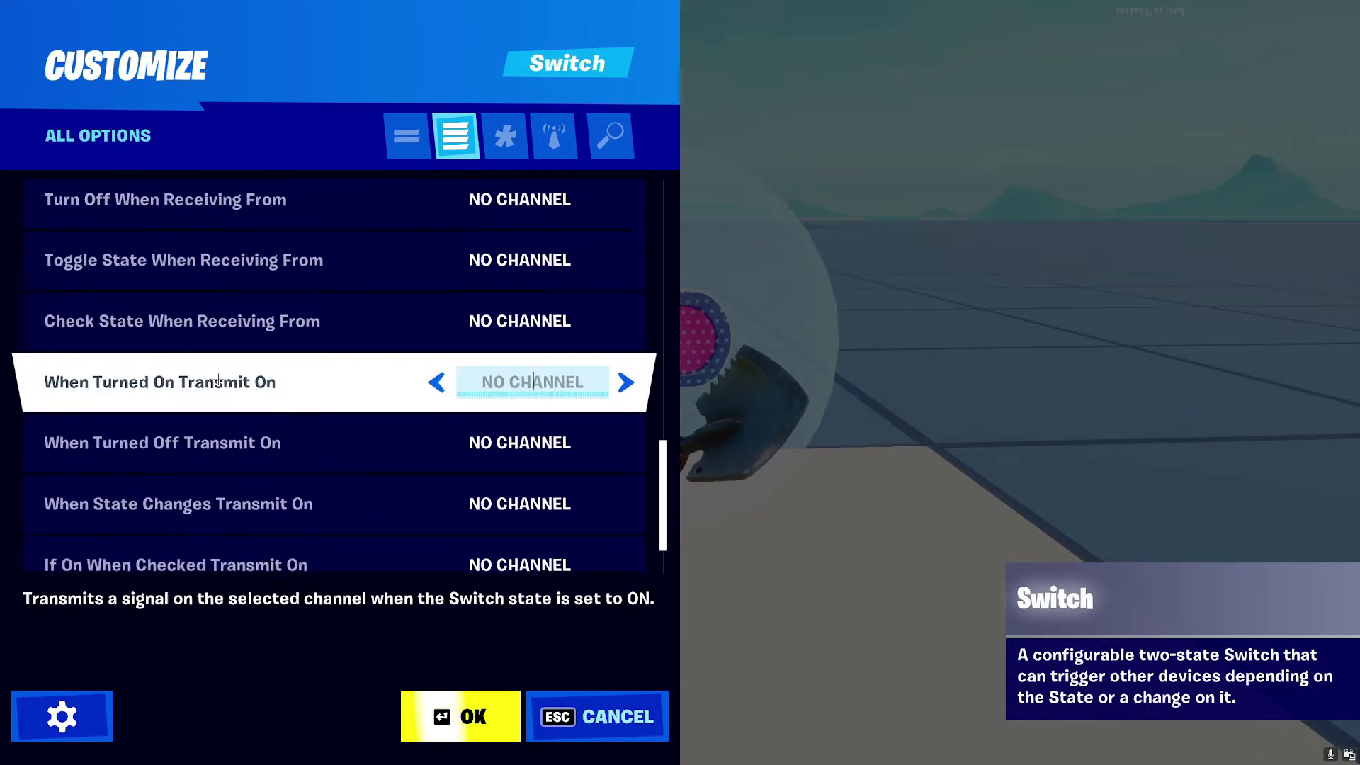
{"action": "scroll", "coordinate": [528, 383], "scroll_direction": "up", "scroll_amount": 2}
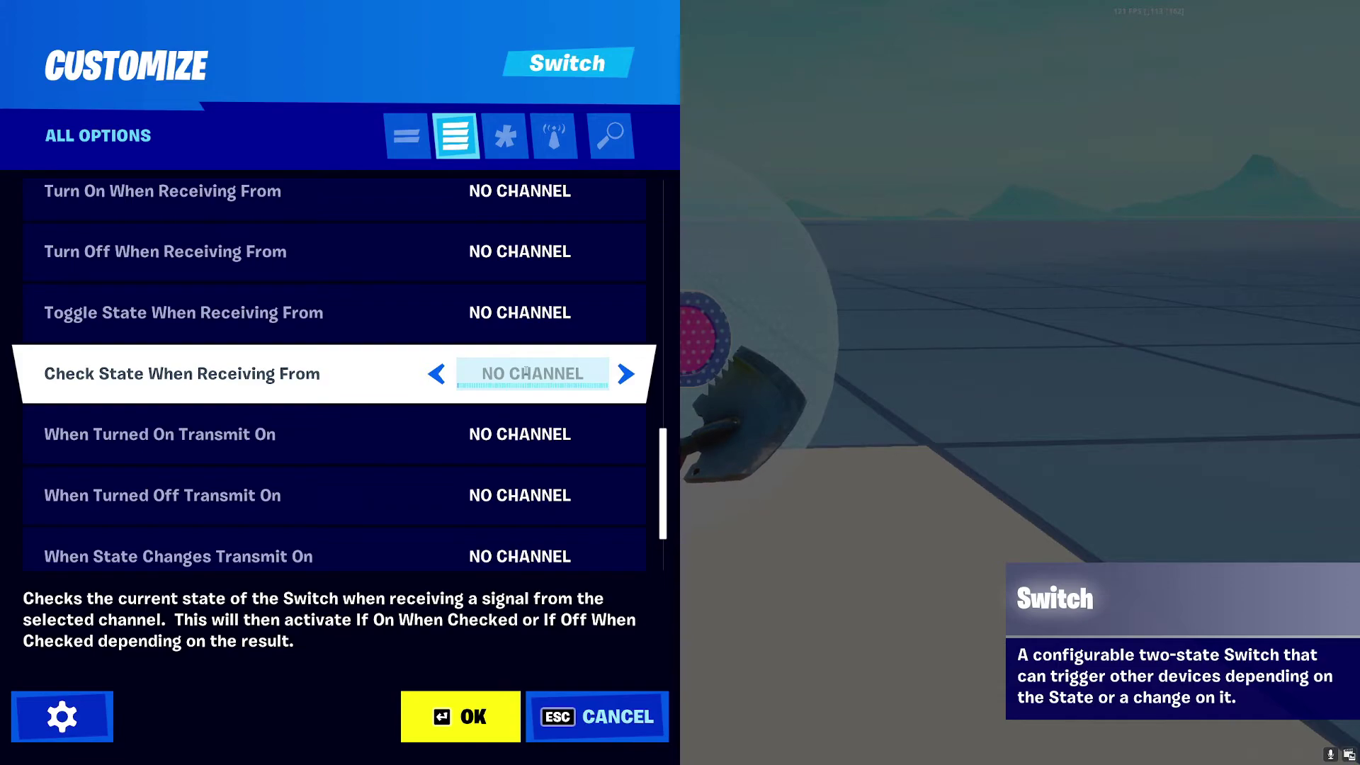
{"action": "scroll", "coordinate": [528, 372], "scroll_direction": "down", "scroll_amount": 2}
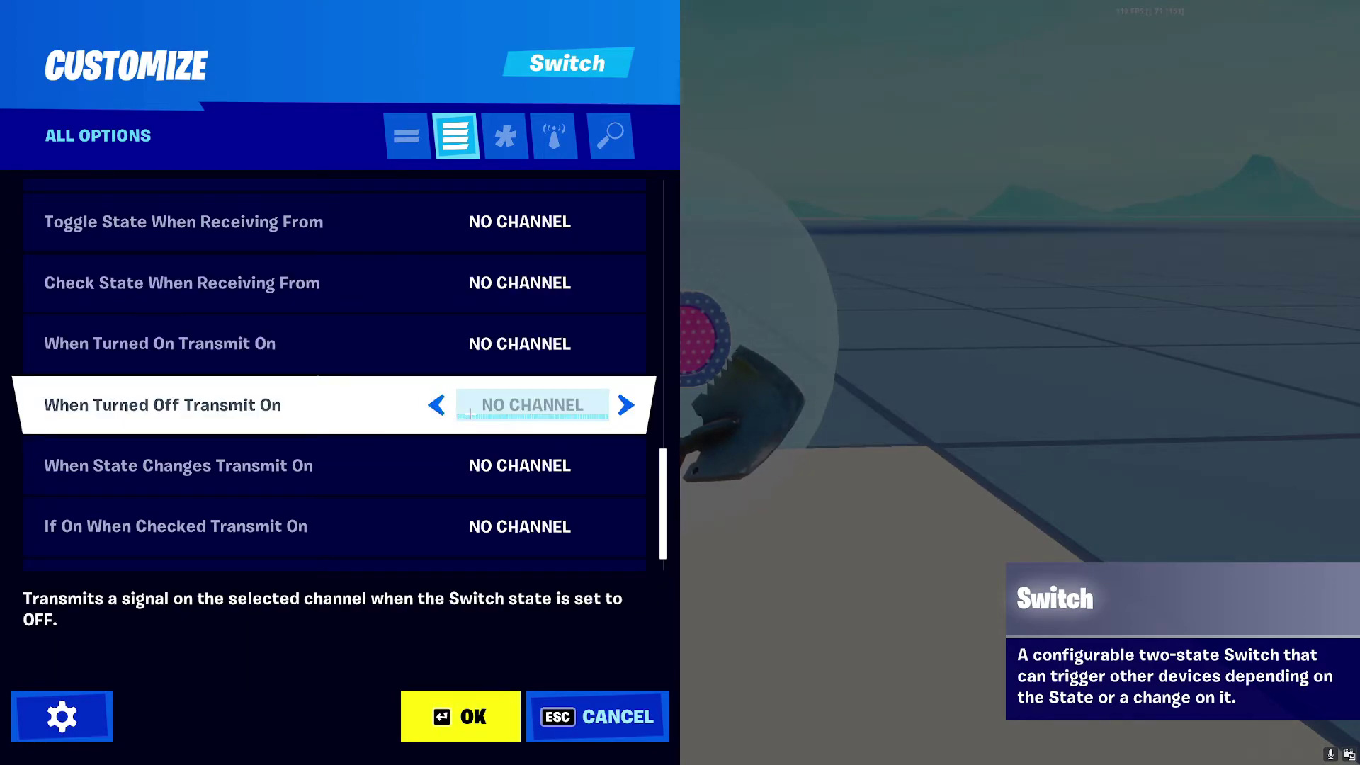
{"action": "scroll", "coordinate": [126, 432], "scroll_direction": "down", "scroll_amount": 1}
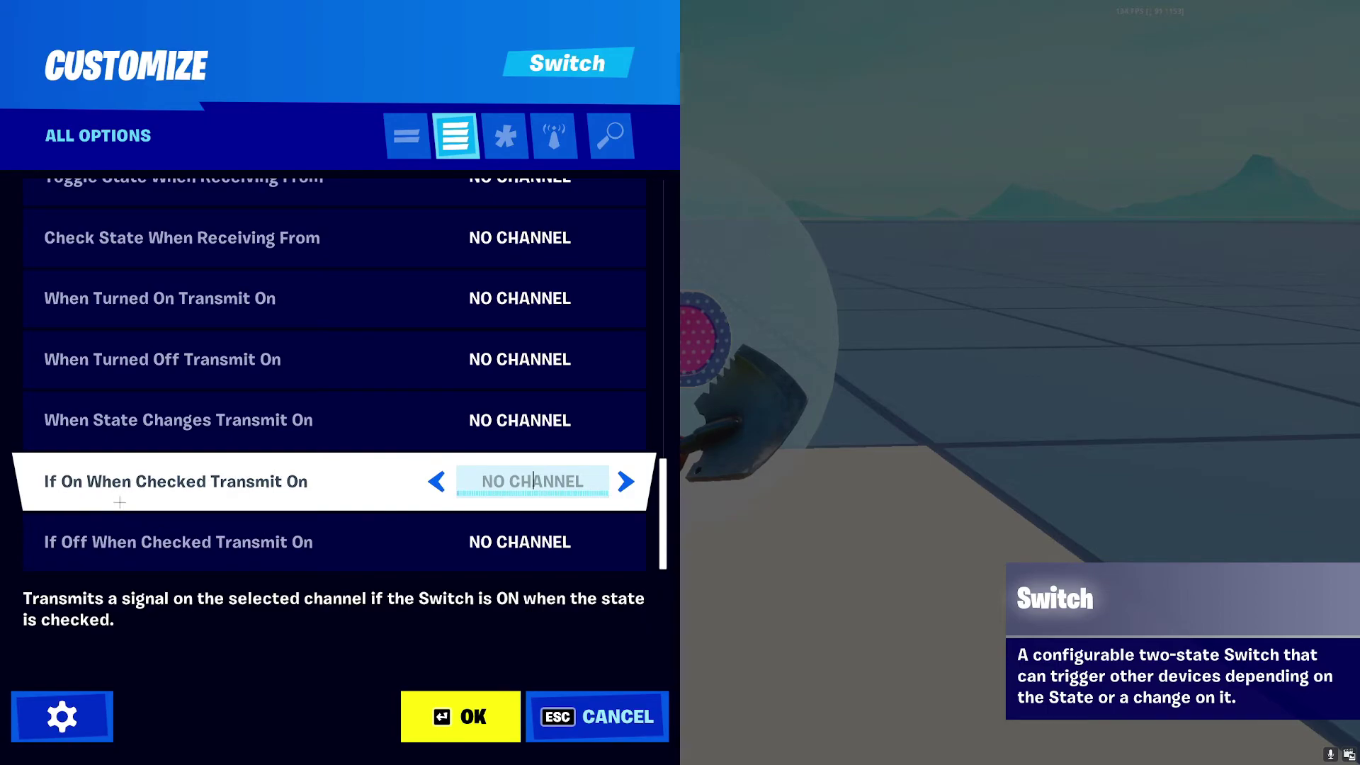
{"action": "scroll", "coordinate": [136, 363], "scroll_direction": "up", "scroll_amount": 2}
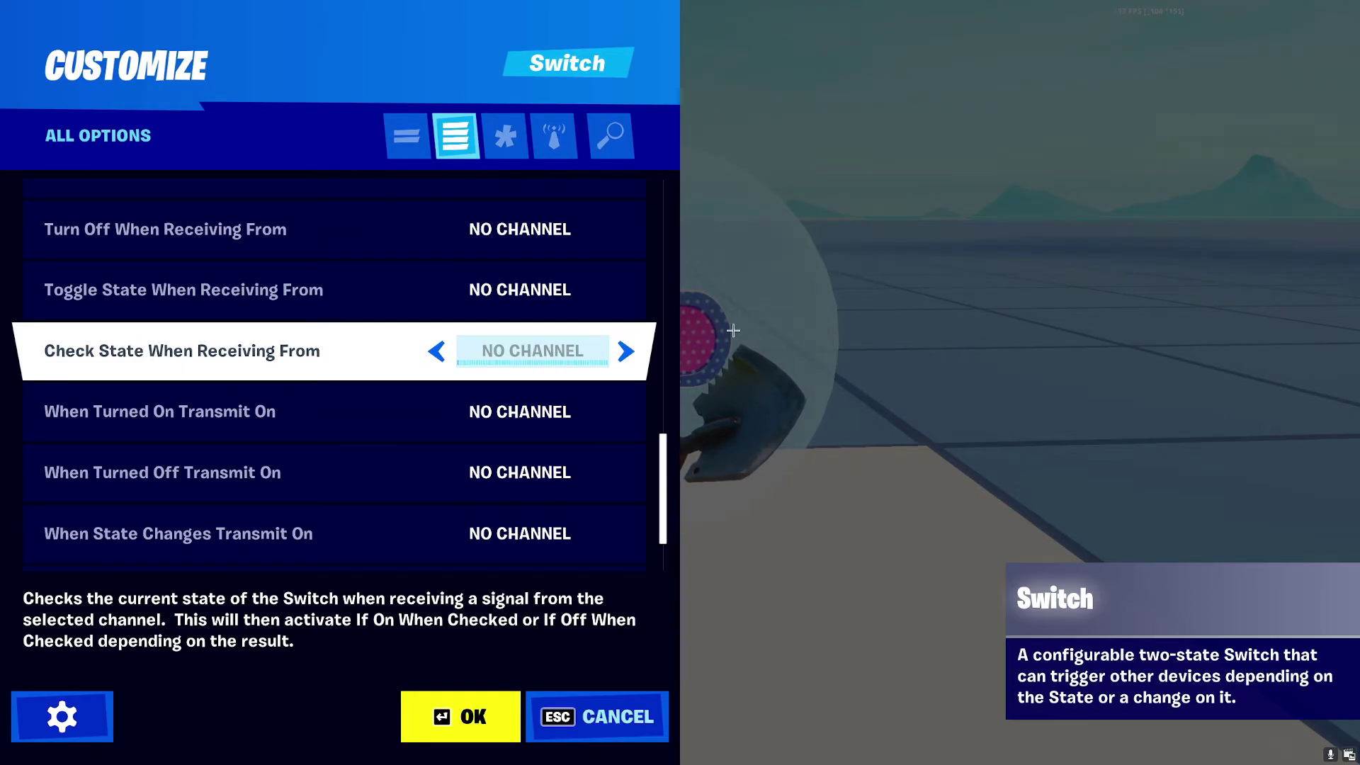
{"action": "scroll", "coordinate": [224, 496], "scroll_direction": "down", "scroll_amount": 2}
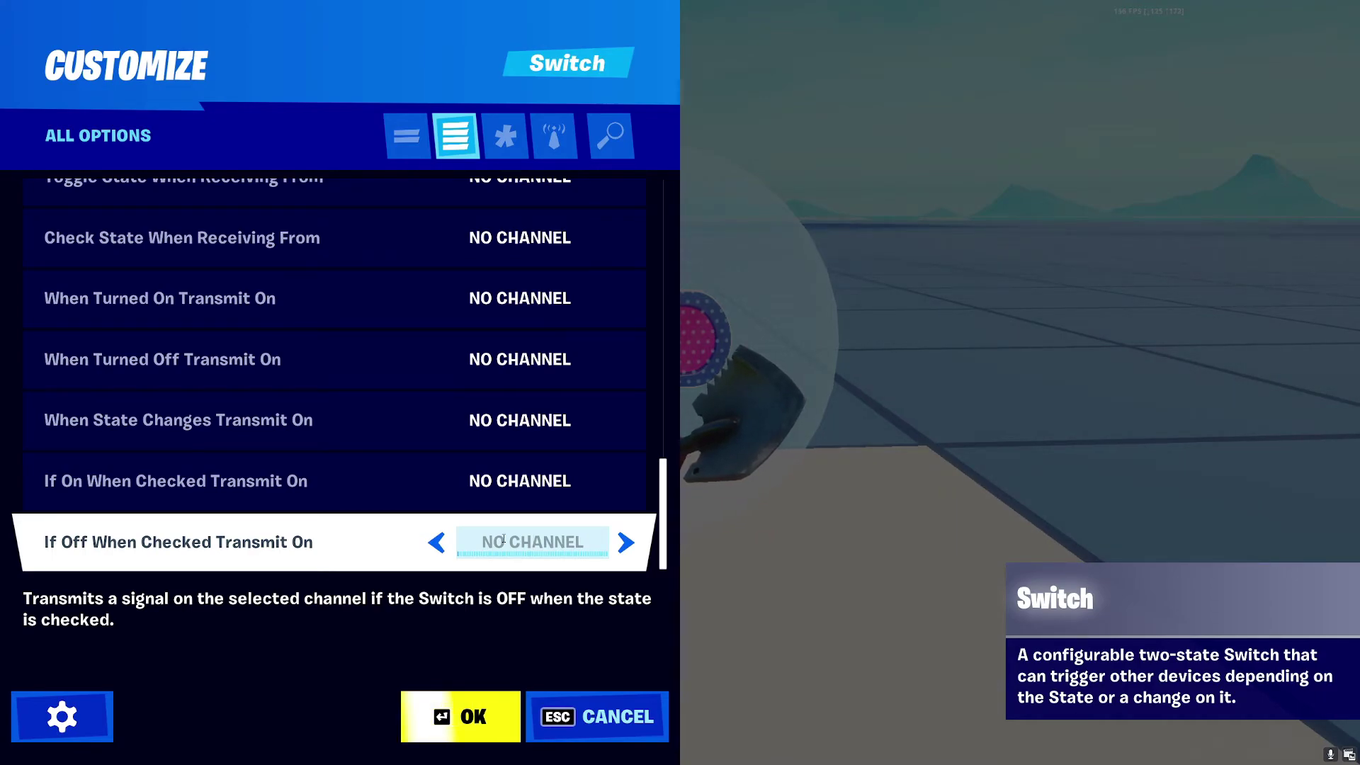
{"action": "scroll", "coordinate": [524, 549], "scroll_direction": "up", "scroll_amount": 15}
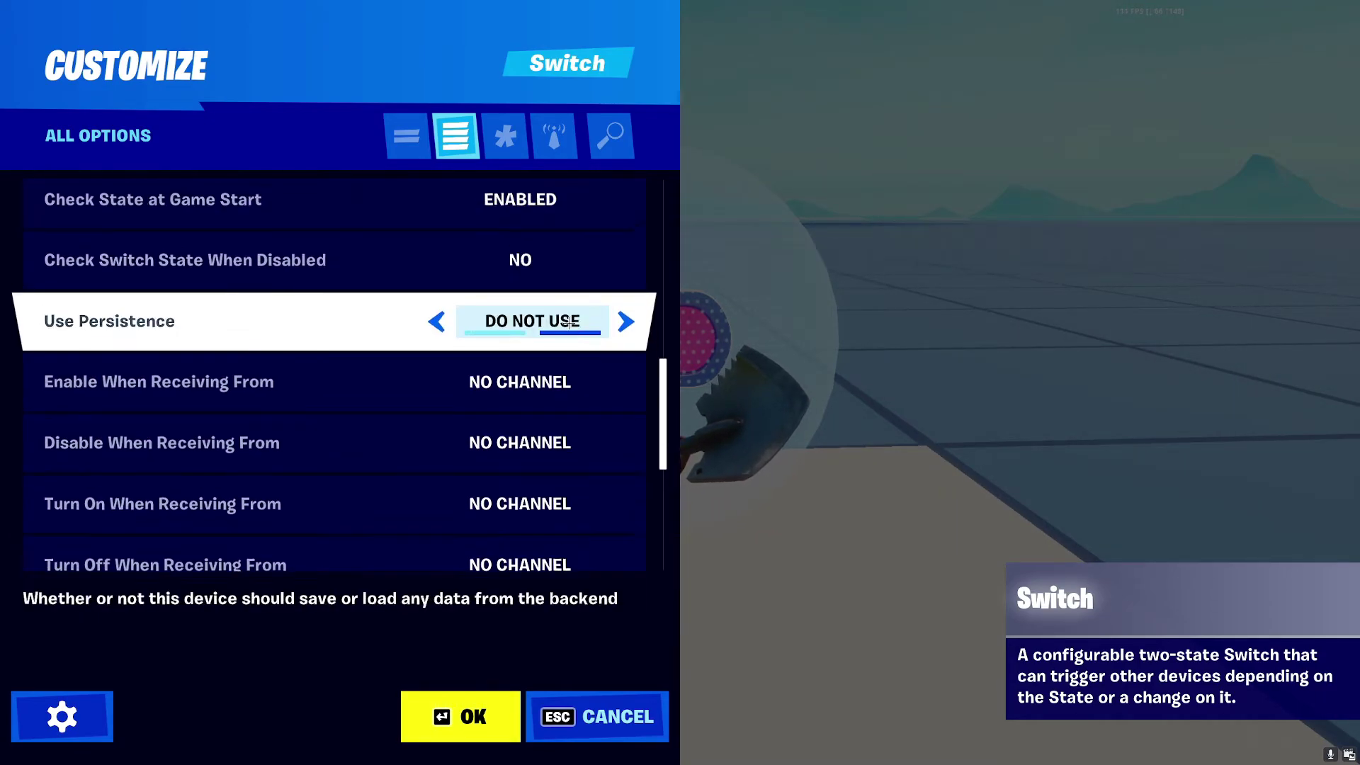
{"action": "left_click", "coordinate": [517, 729]}
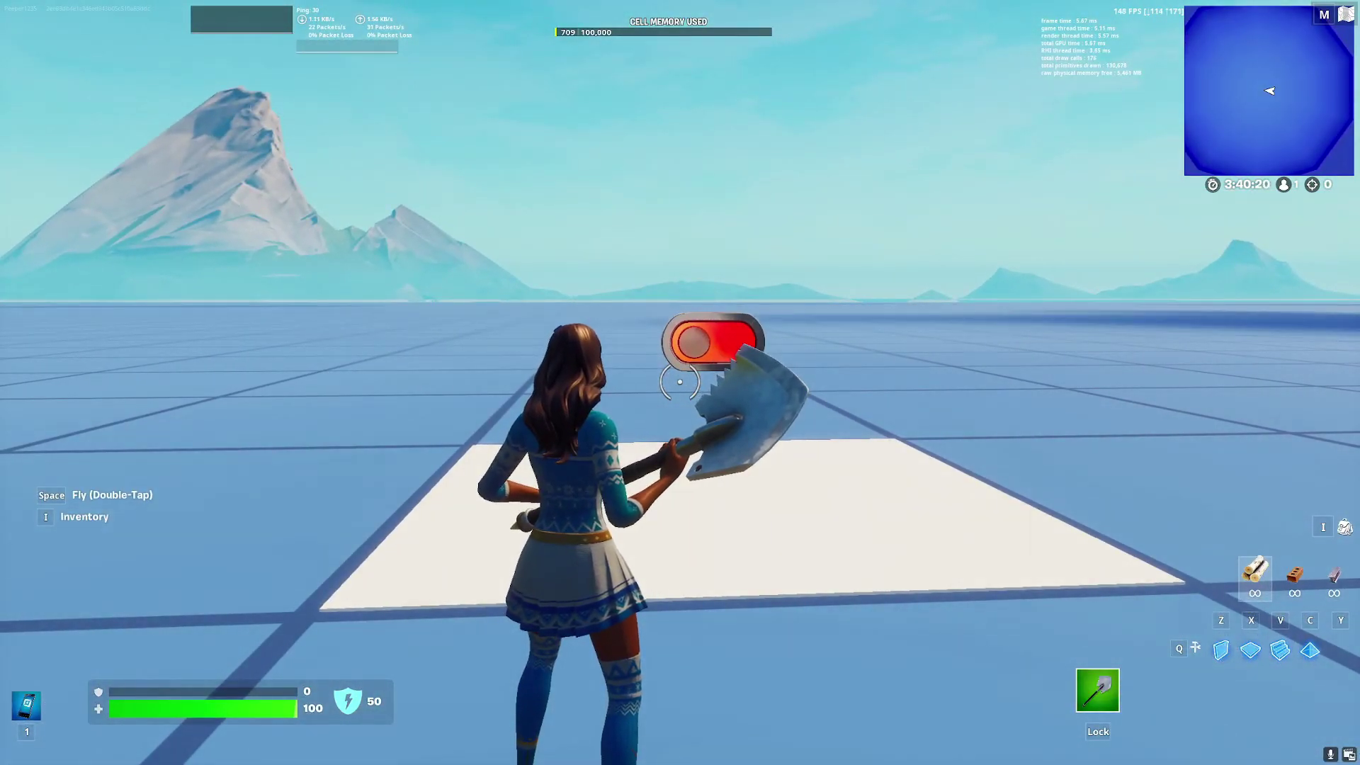
{"action": "key", "text": "s"}
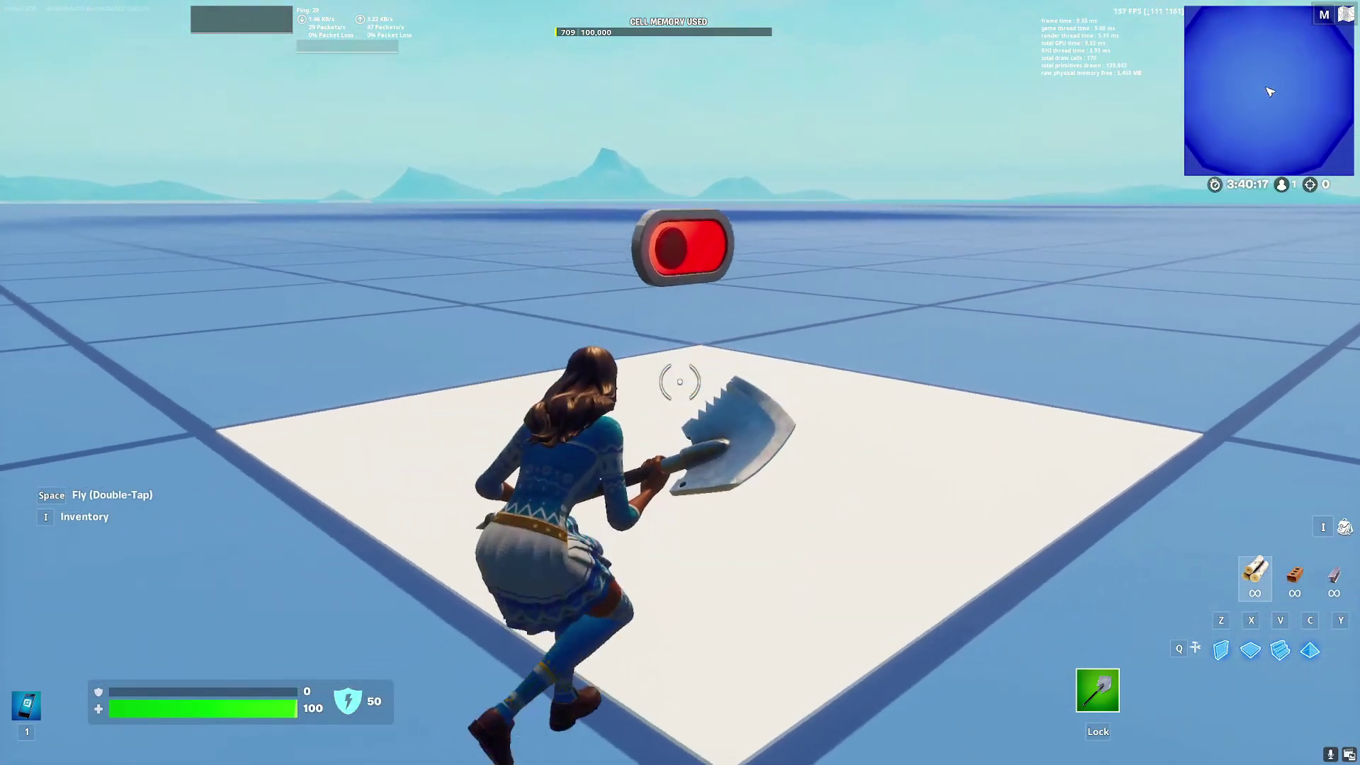
{"action": "key", "text": "w"}
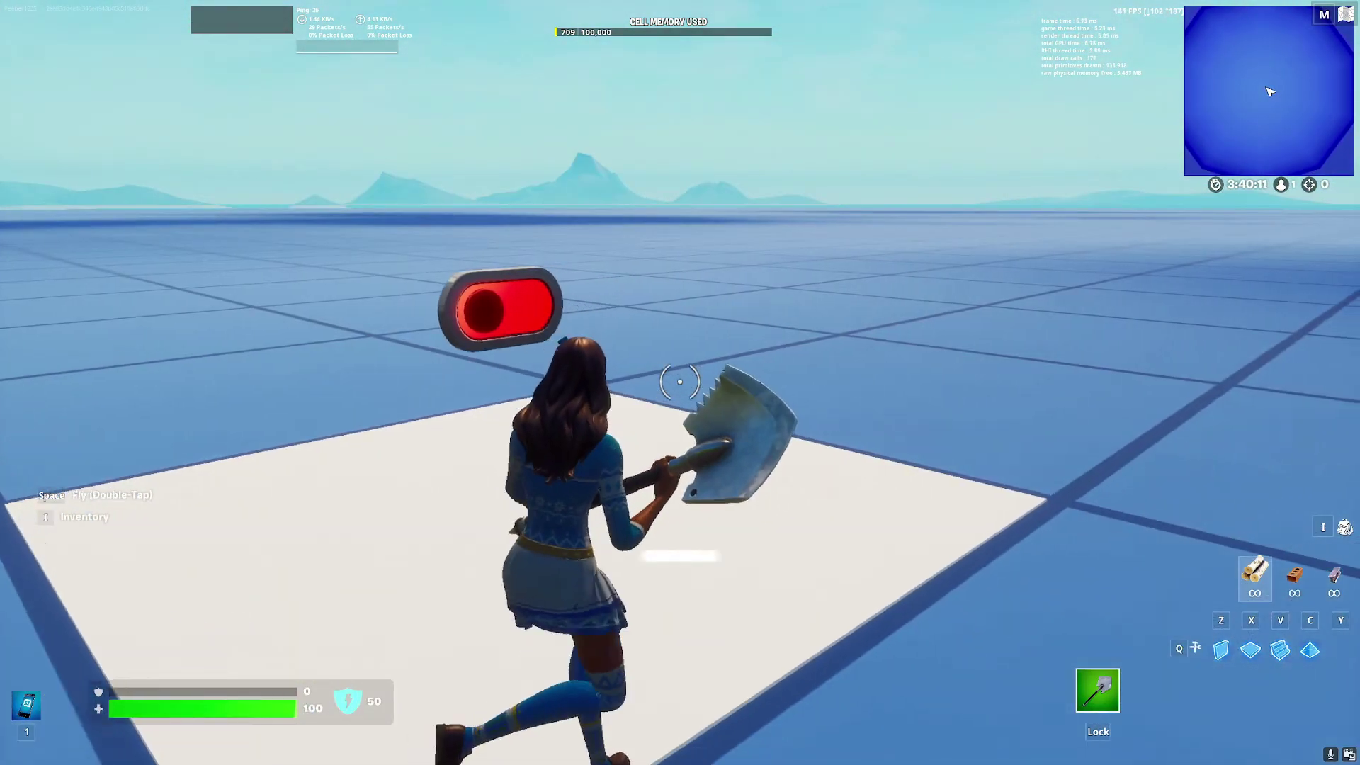
{"action": "key", "text": "w"}
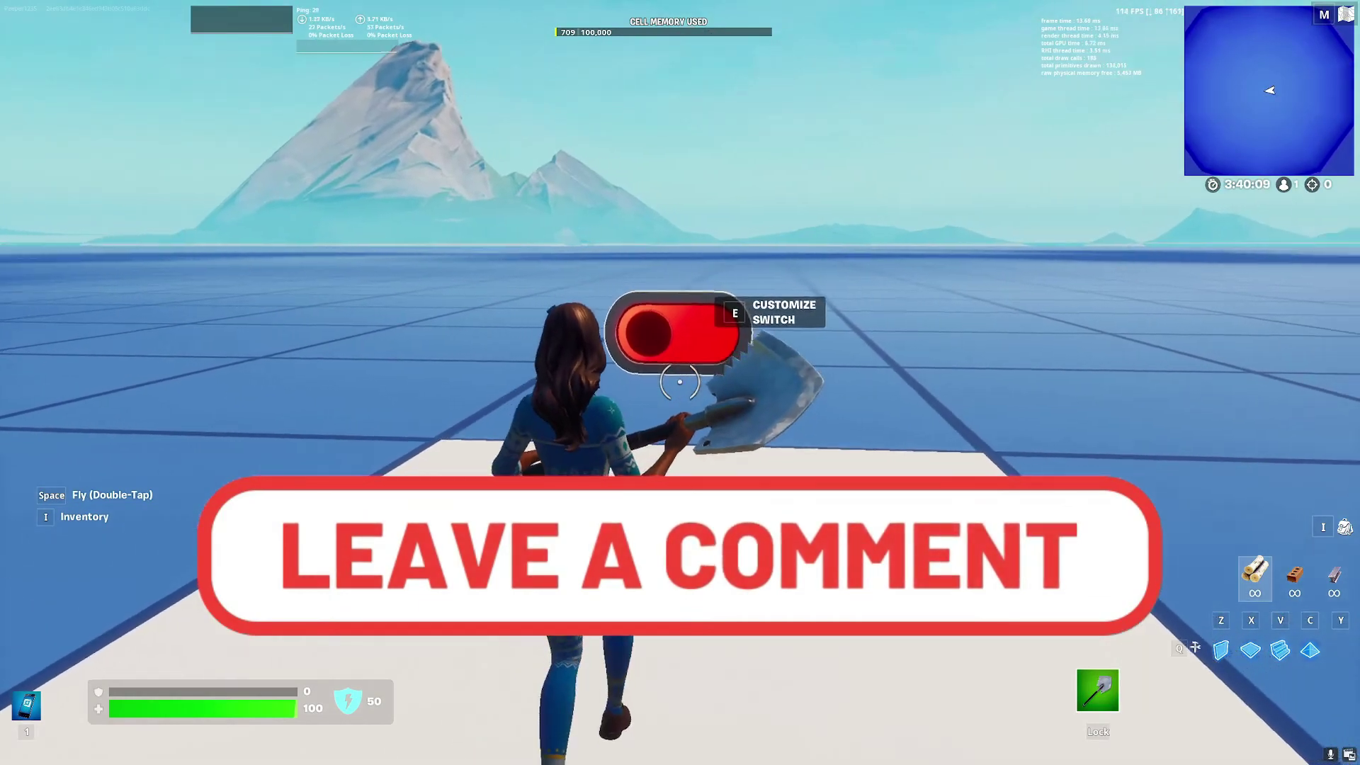
{"action": "key", "text": "s"}
{"action": "key", "text": "w"}
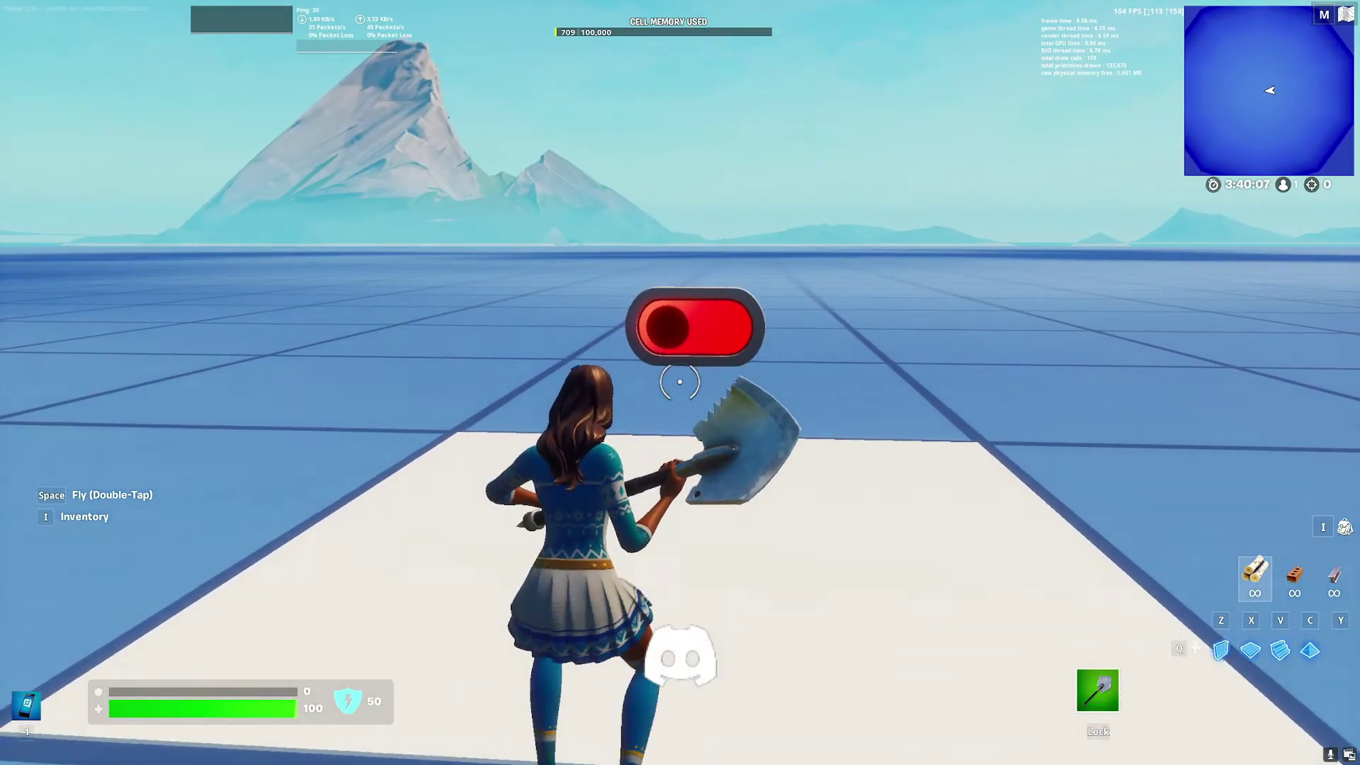
{"action": "key", "text": "s"}
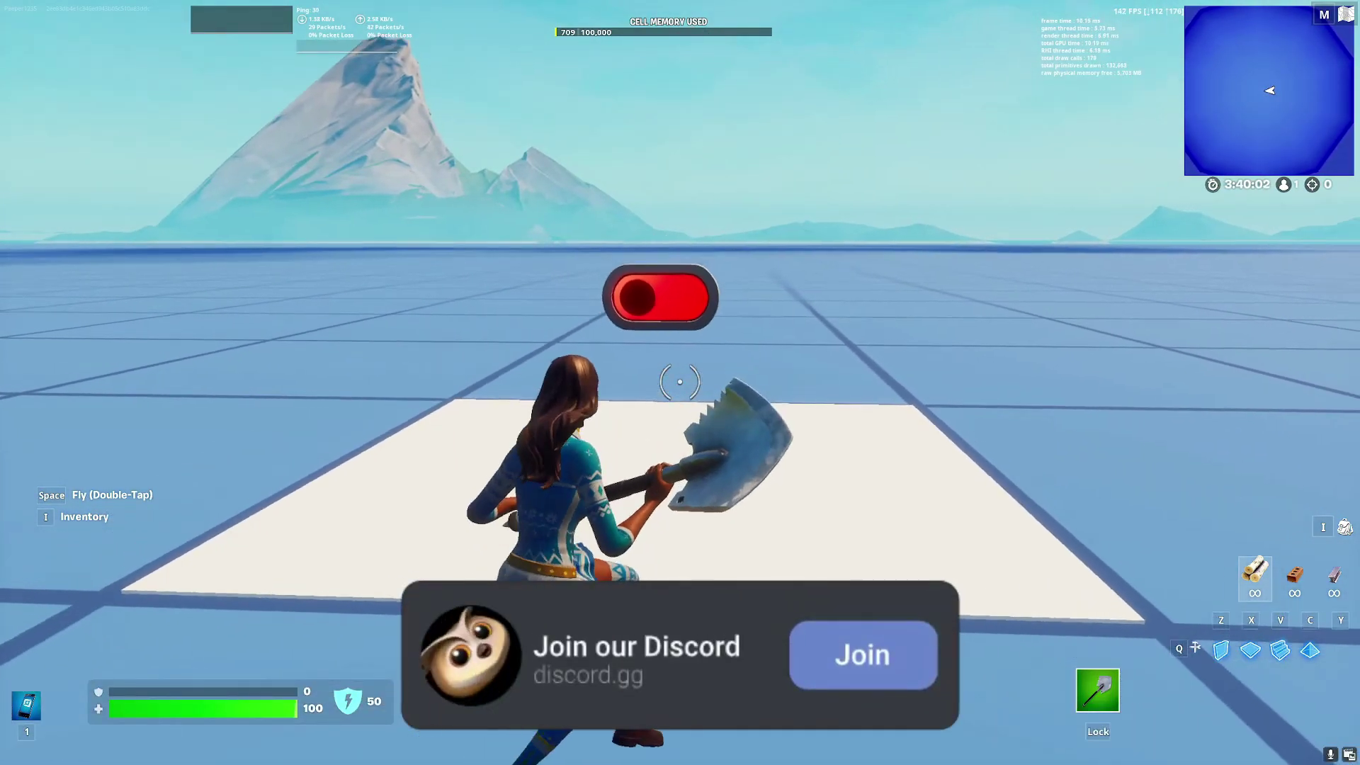
{"action": "key", "text": "a"}
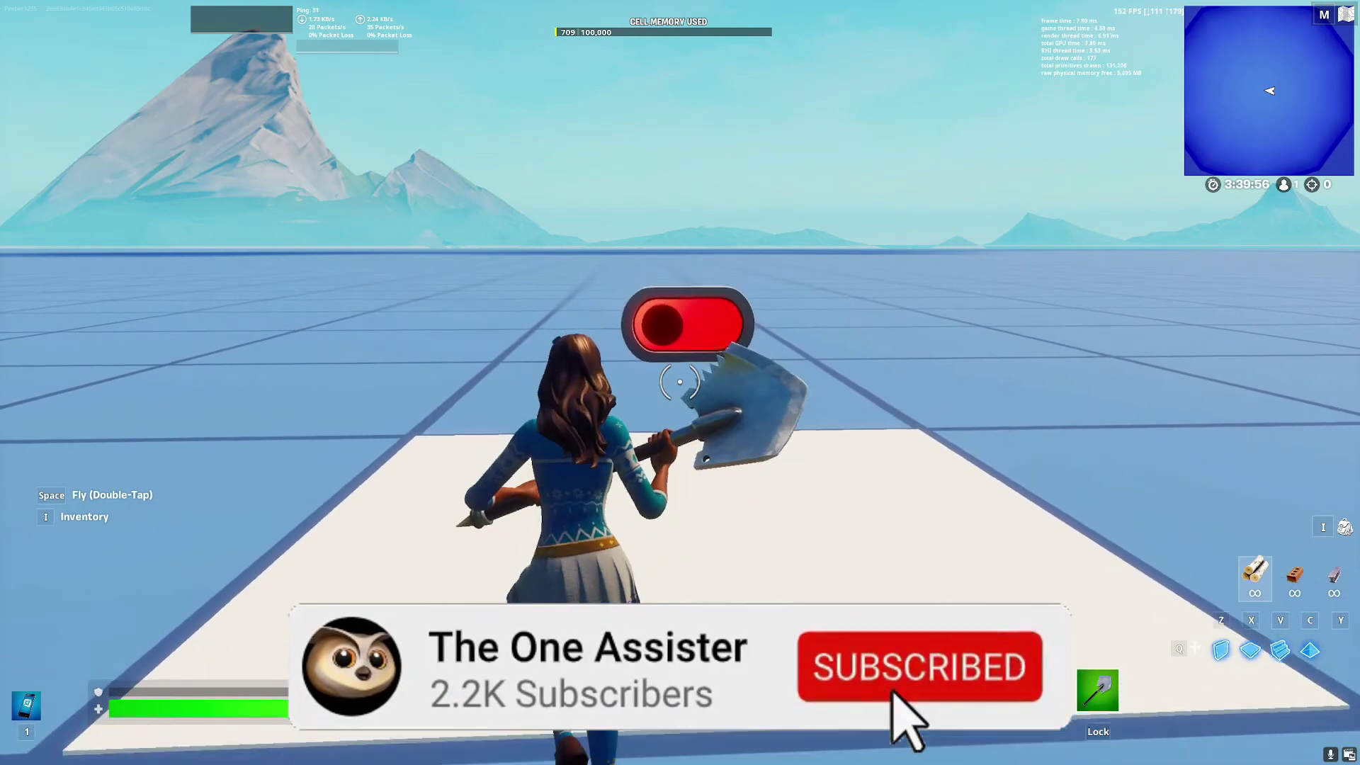
{"action": "key", "text": "w"}
{"action": "key", "text": "a"}
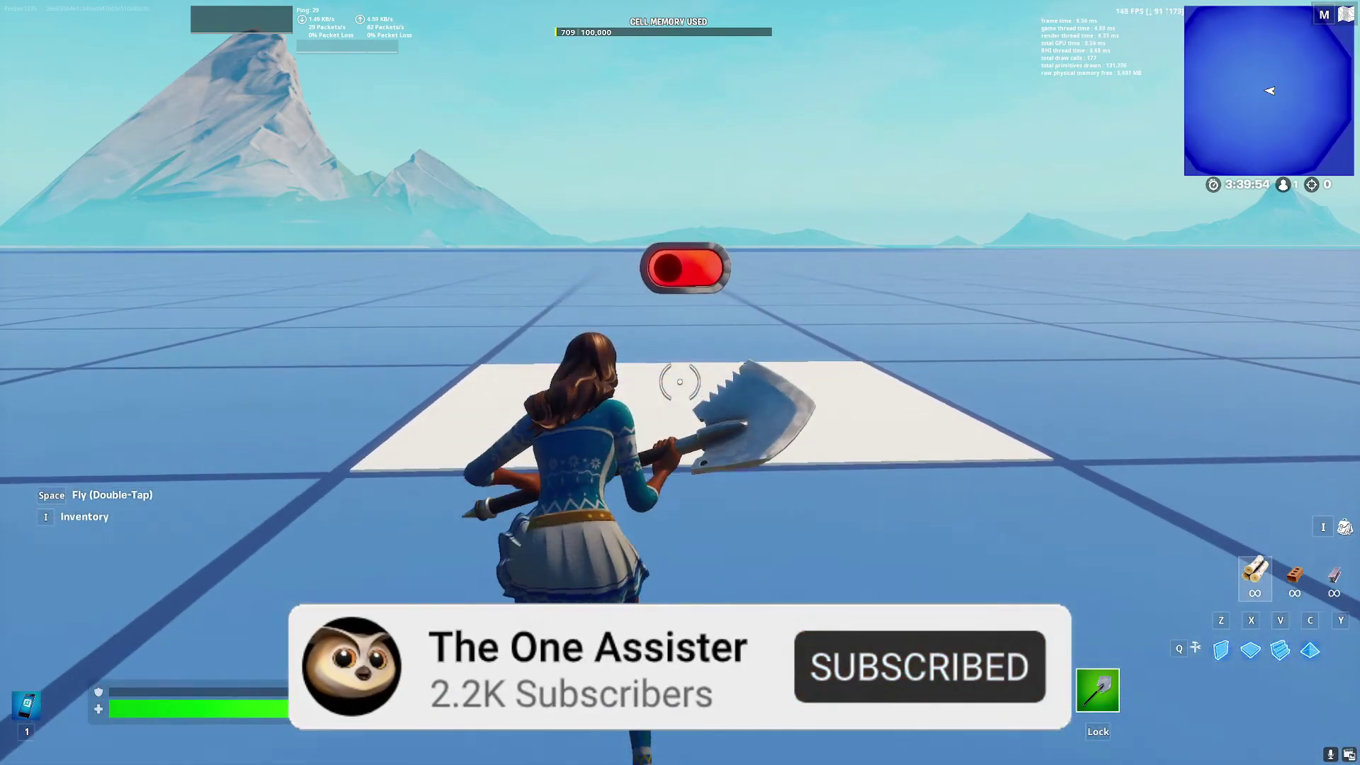
{"action": "key", "text": "a"}
{"action": "key", "text": "w"}
{"action": "key", "text": "s"}
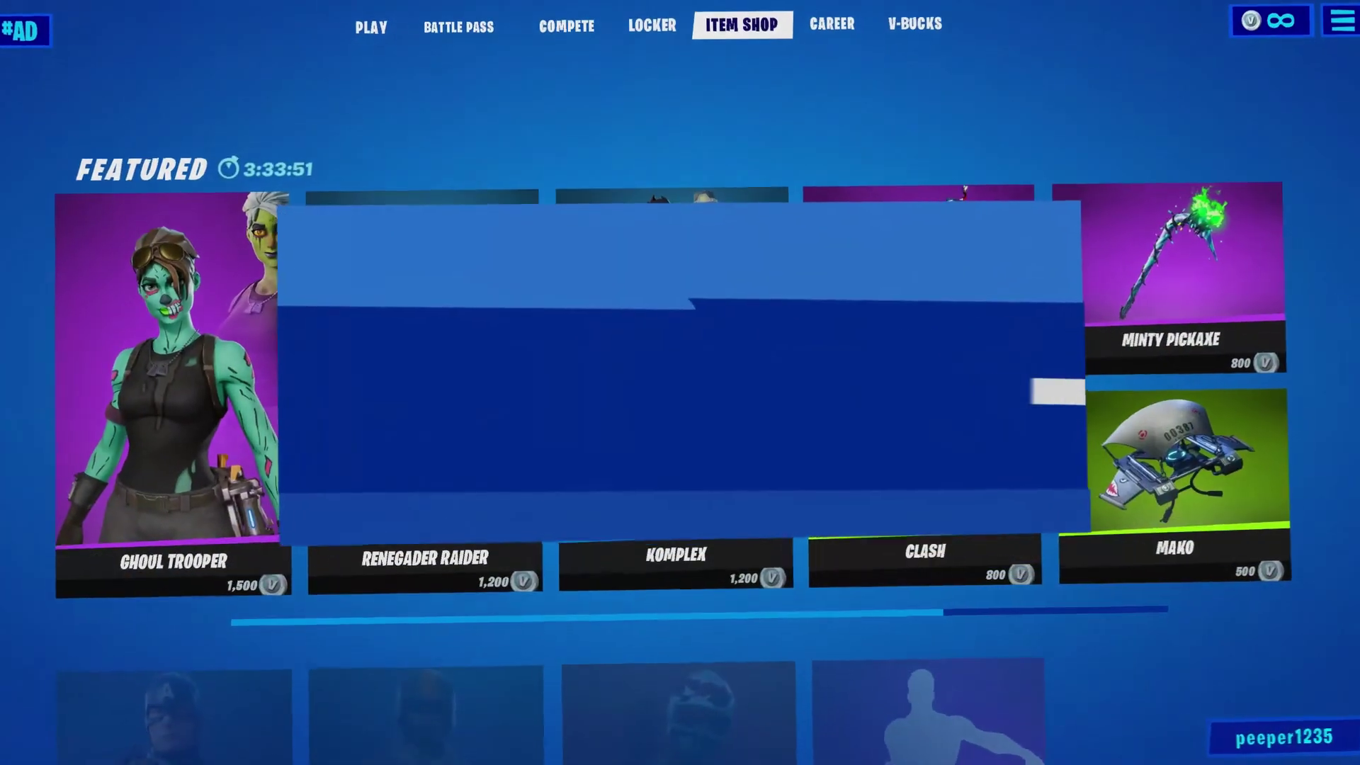
{"action": "type", "text": "peeper1235"}
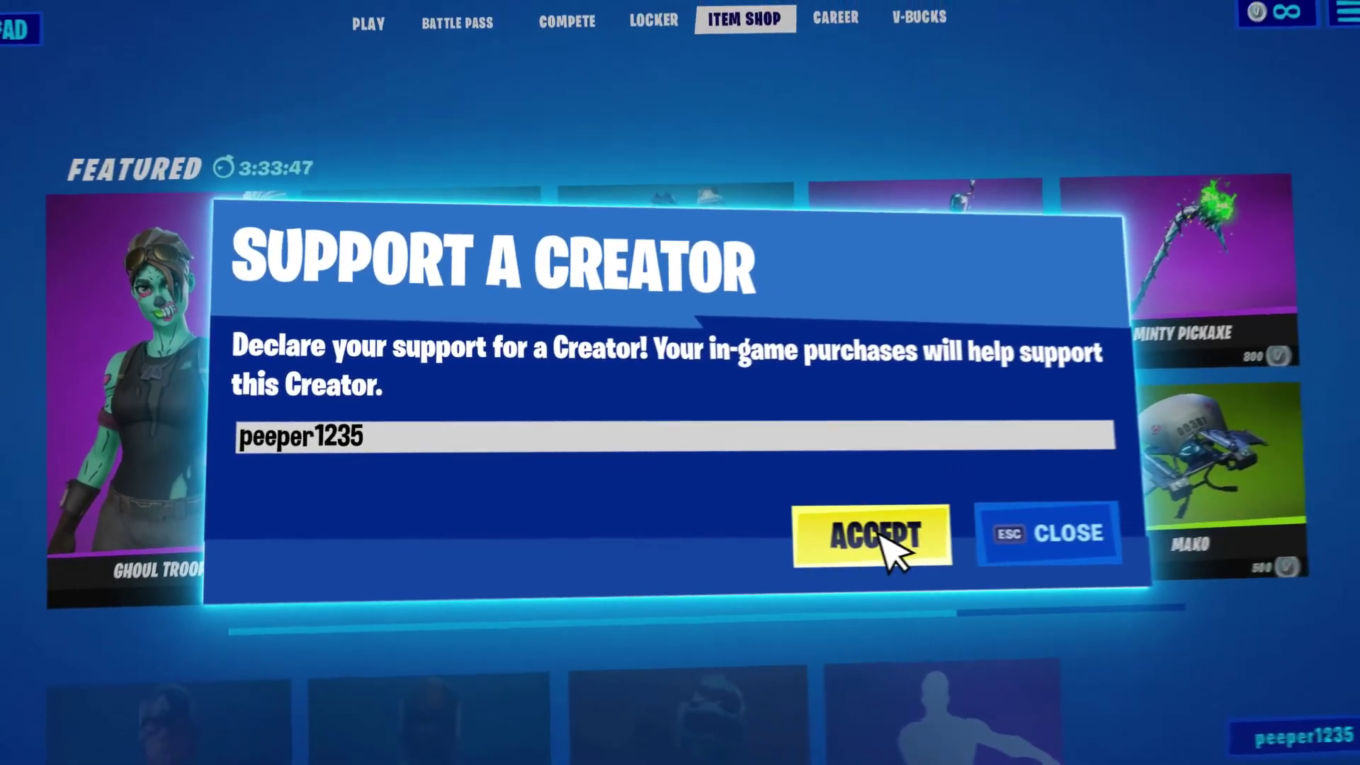
{"action": "left_click", "coordinate": [1070, 536]}
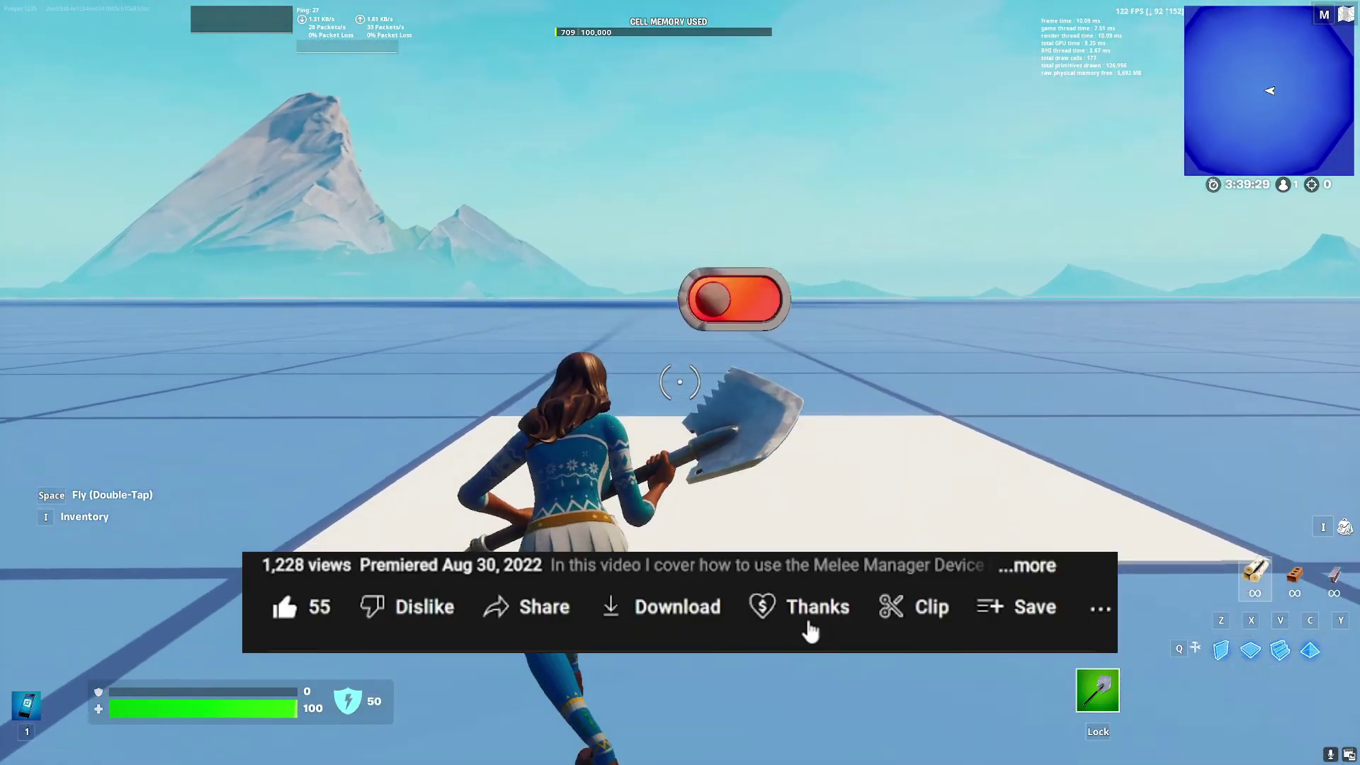
{"action": "left_click", "coordinate": [810, 631]}
{"action": "left_click_drag", "start_coordinate": [395, 450], "coordinate": [929, 450]}
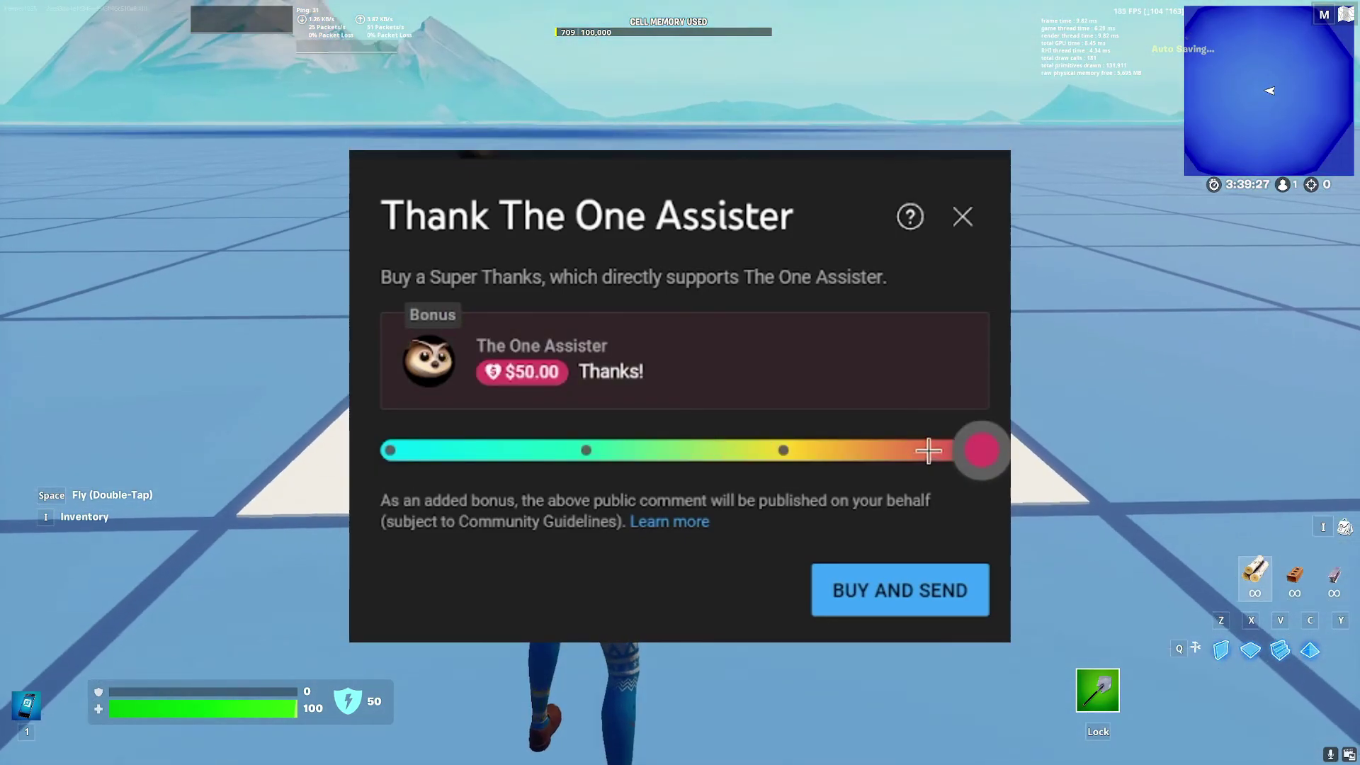
{"action": "left_click", "coordinate": [926, 595]}
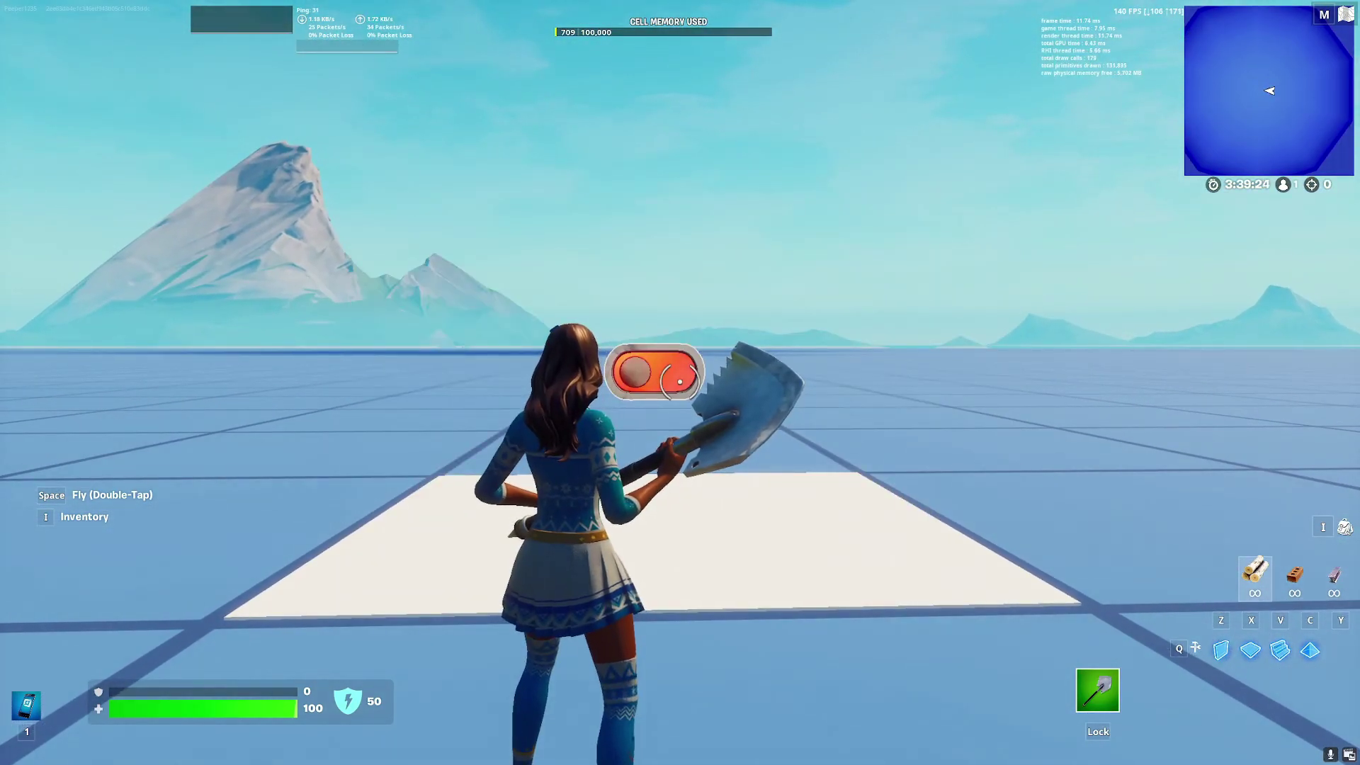